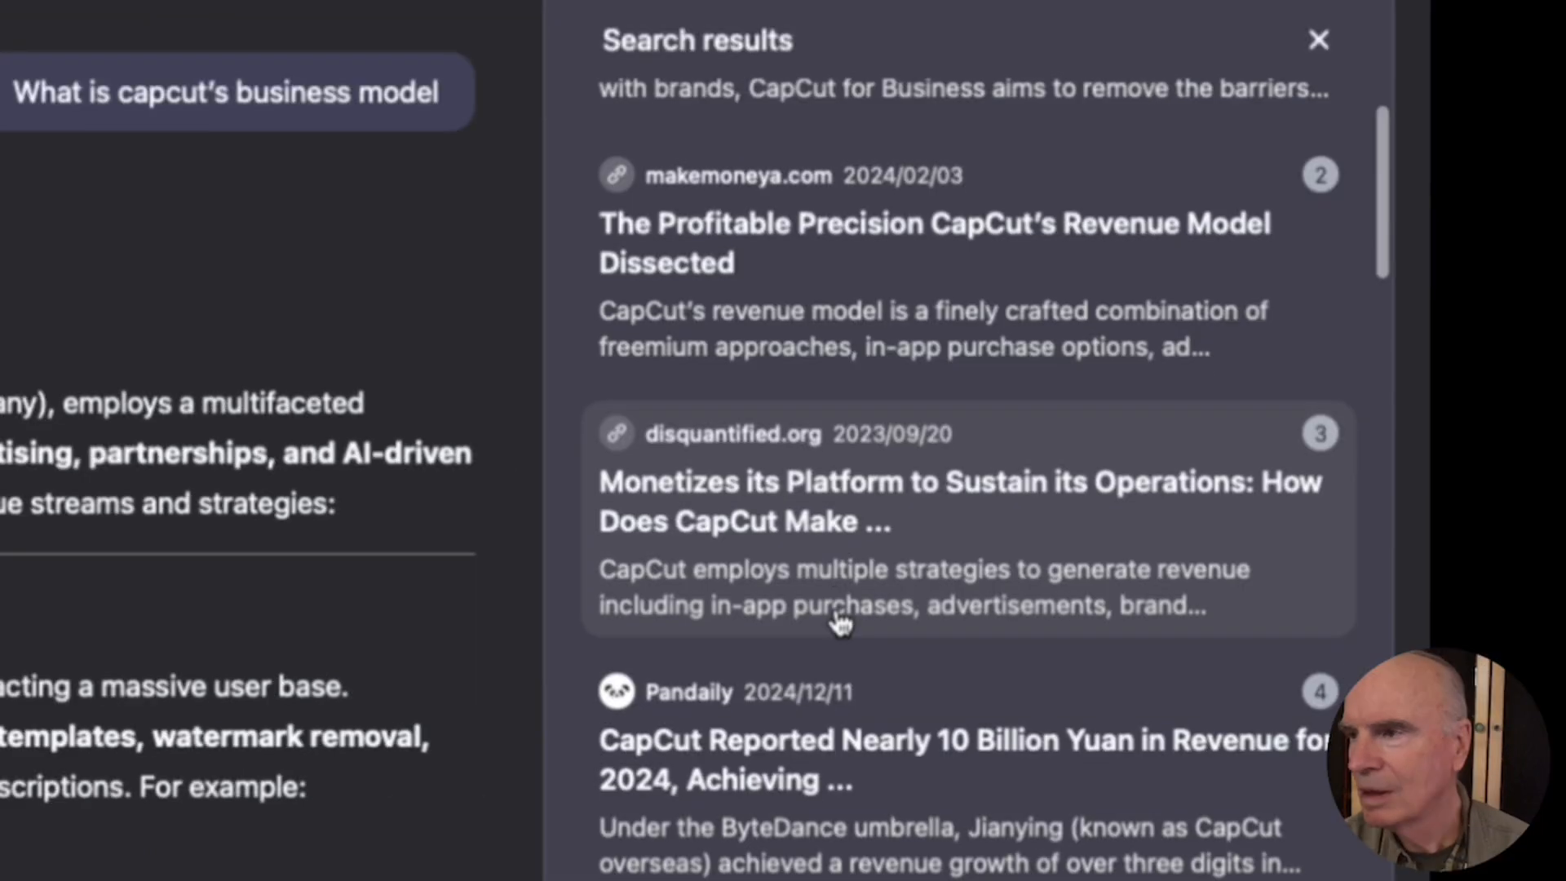
Review the web sources listed in the search results for the question about CapCut's business model.
{"action": "scroll", "coordinate": [840, 622], "scroll_direction": "down", "scroll_amount": 3}
{"action": "scroll", "coordinate": [841, 622], "scroll_direction": "down", "scroll_amount": 7}
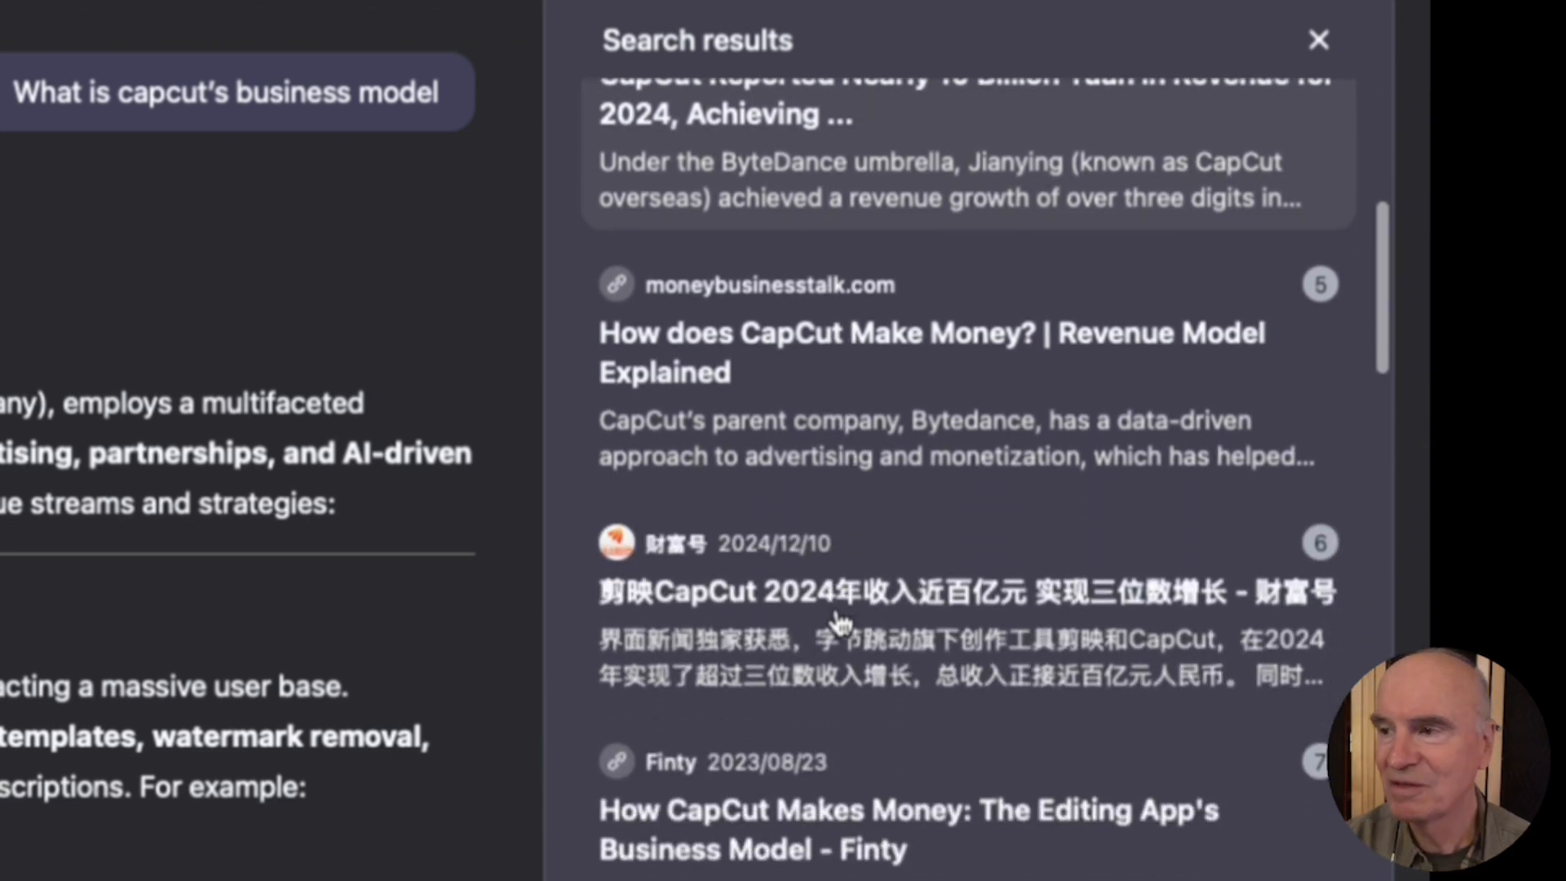
{"action": "scroll", "coordinate": [840, 622], "scroll_direction": "down", "scroll_amount": 5}
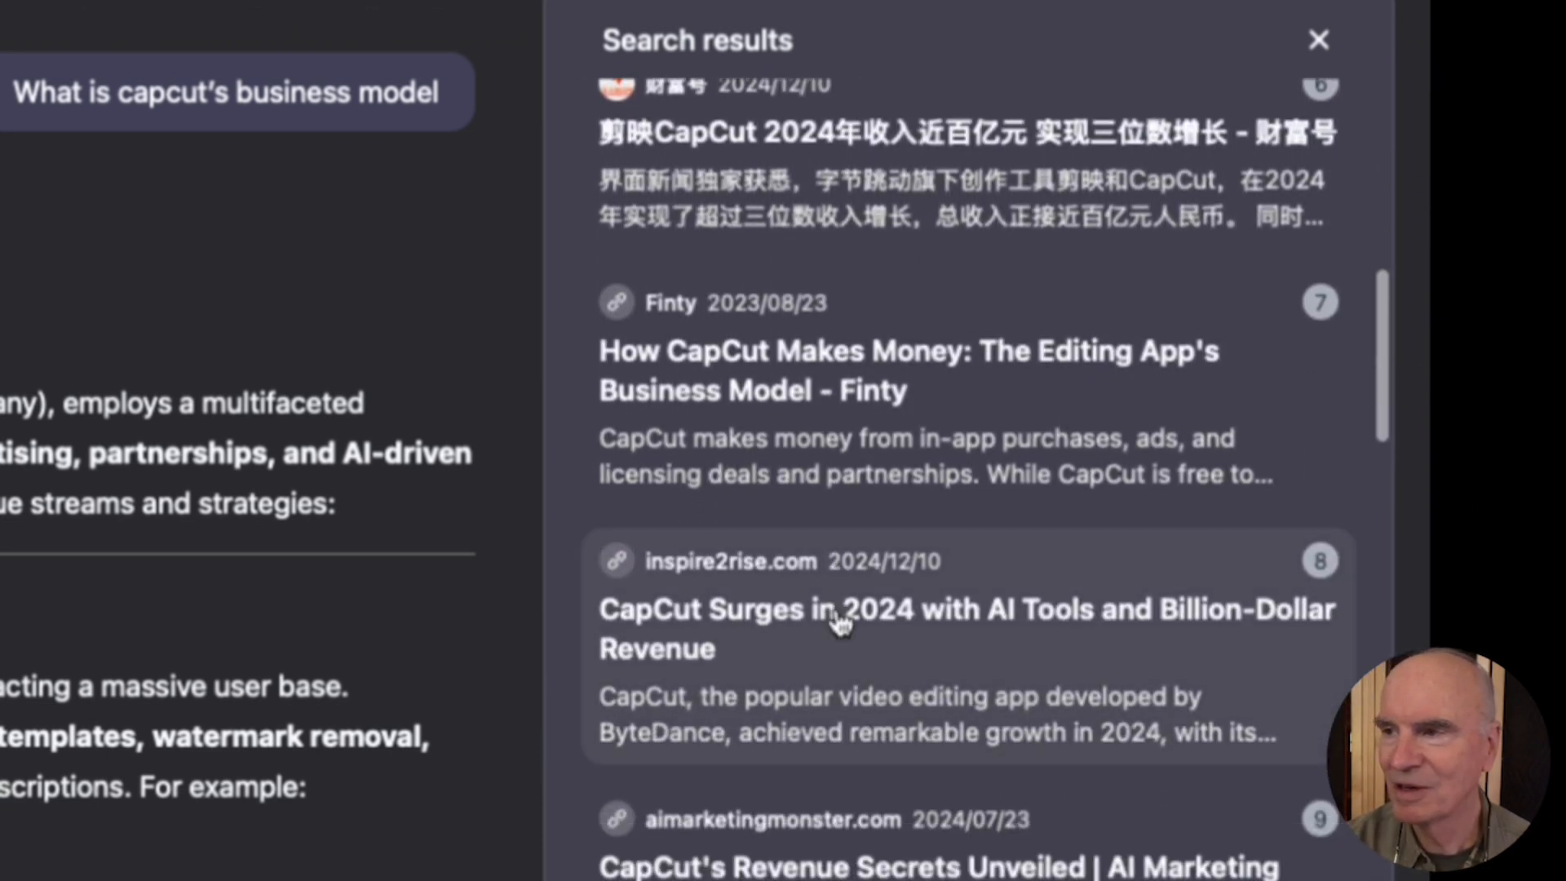
{"action": "scroll", "coordinate": [841, 622], "scroll_direction": "down", "scroll_amount": 5}
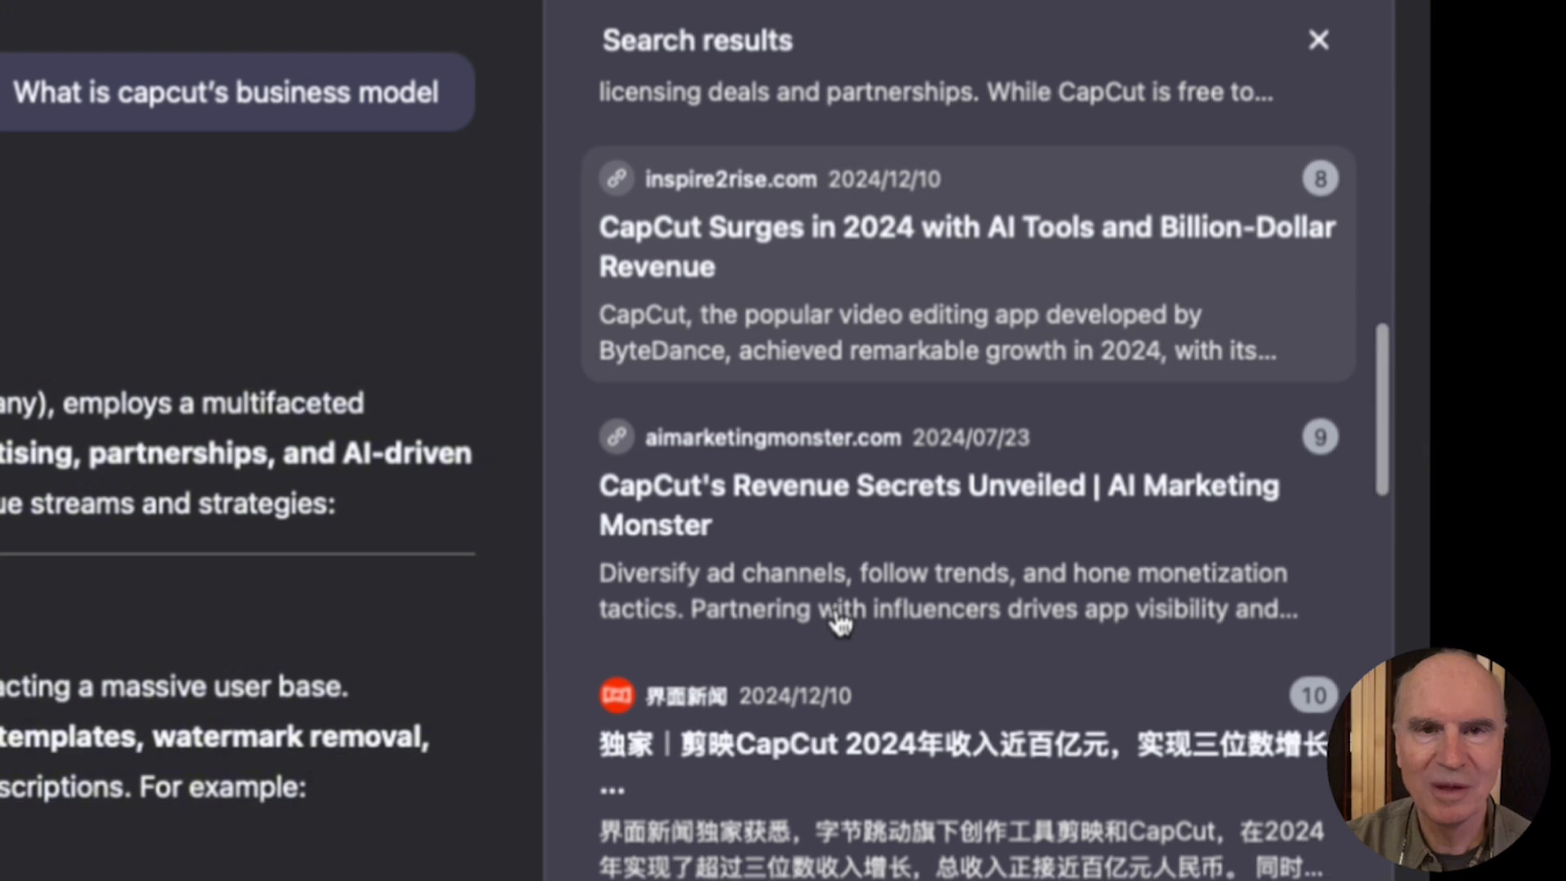
{"action": "scroll", "coordinate": [841, 621], "scroll_direction": "down", "scroll_amount": 4}
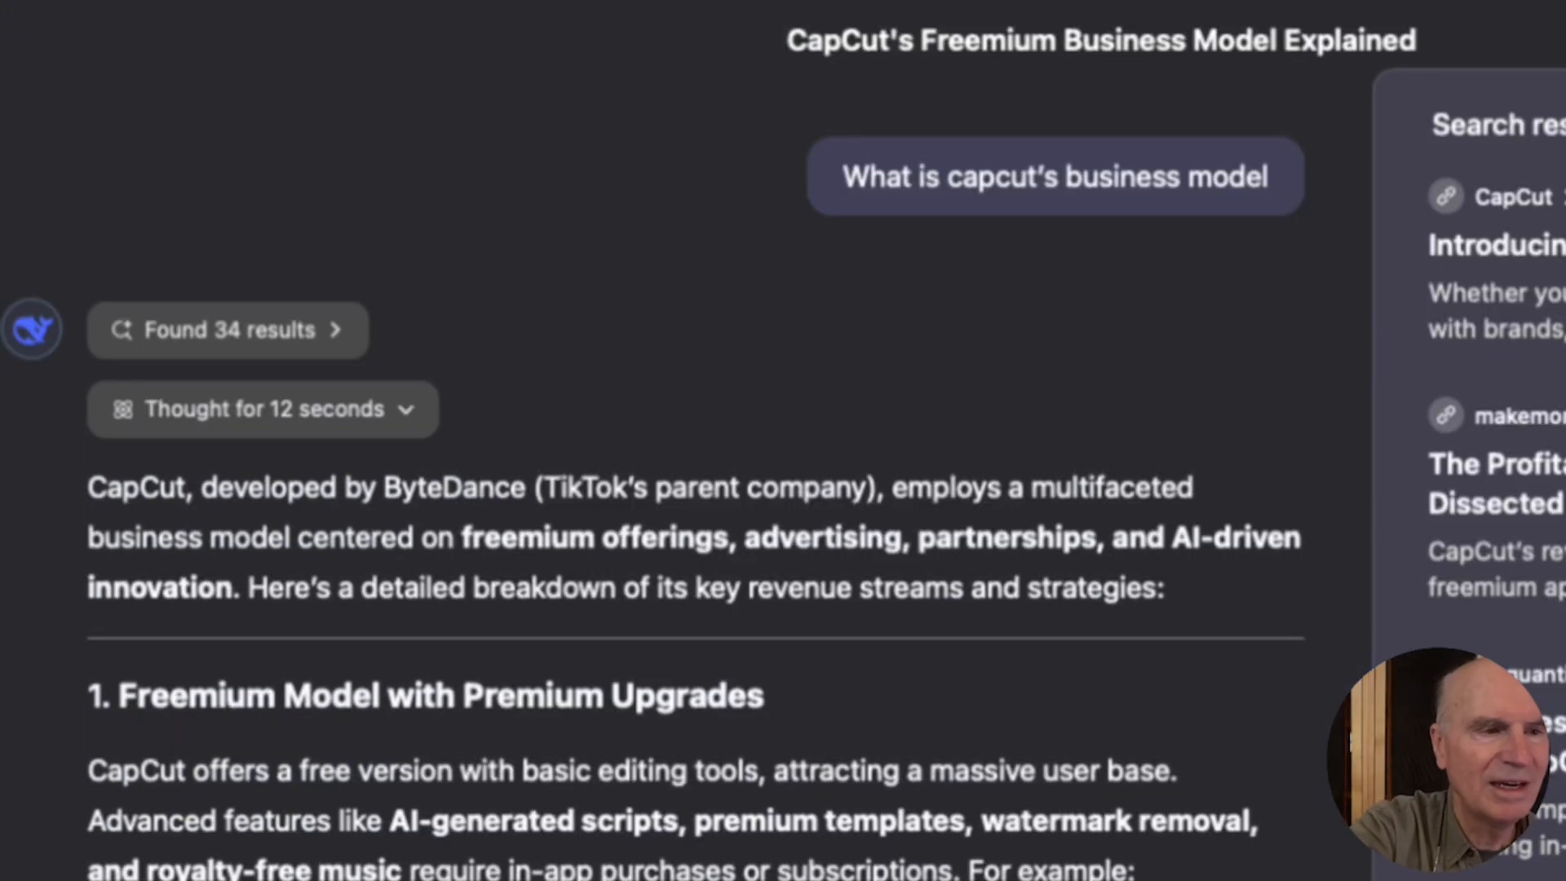
{"action": "mouse_move", "coordinate": [864, 337]}
{"action": "left_mouse_down"}
{"action": "mouse_move", "coordinate": [541, 404]}
{"action": "mouse_move", "coordinate": [666, 466]}
{"action": "left_mouse_up"}
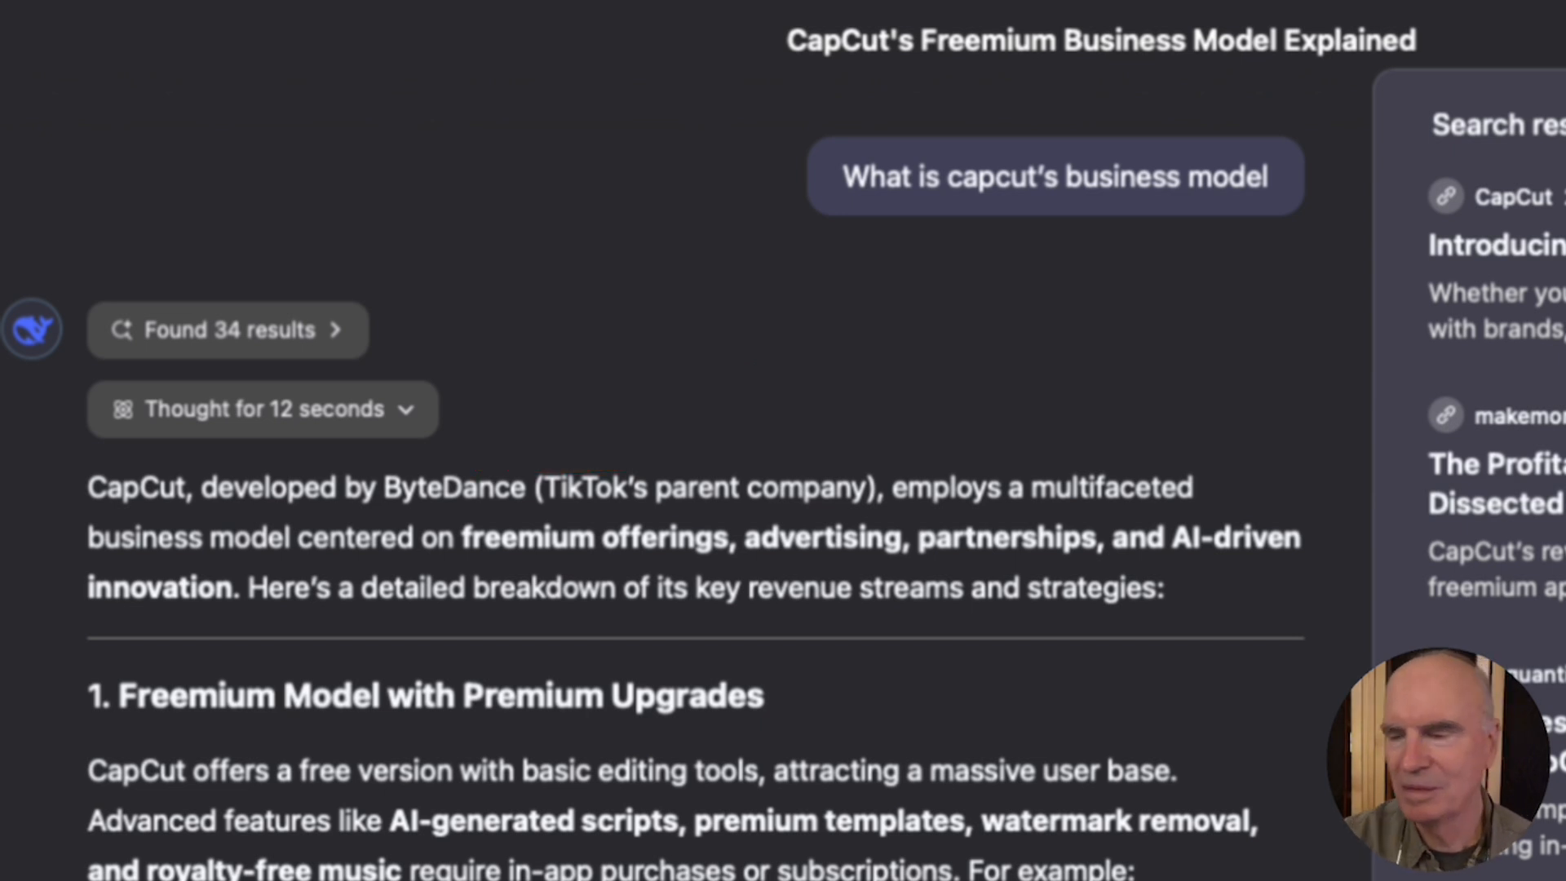
Expand the 12-second thought process of the first answer and highlight its opening paragraph and the webpage 1 paragraph.
{"action": "left_click", "coordinate": [409, 420]}
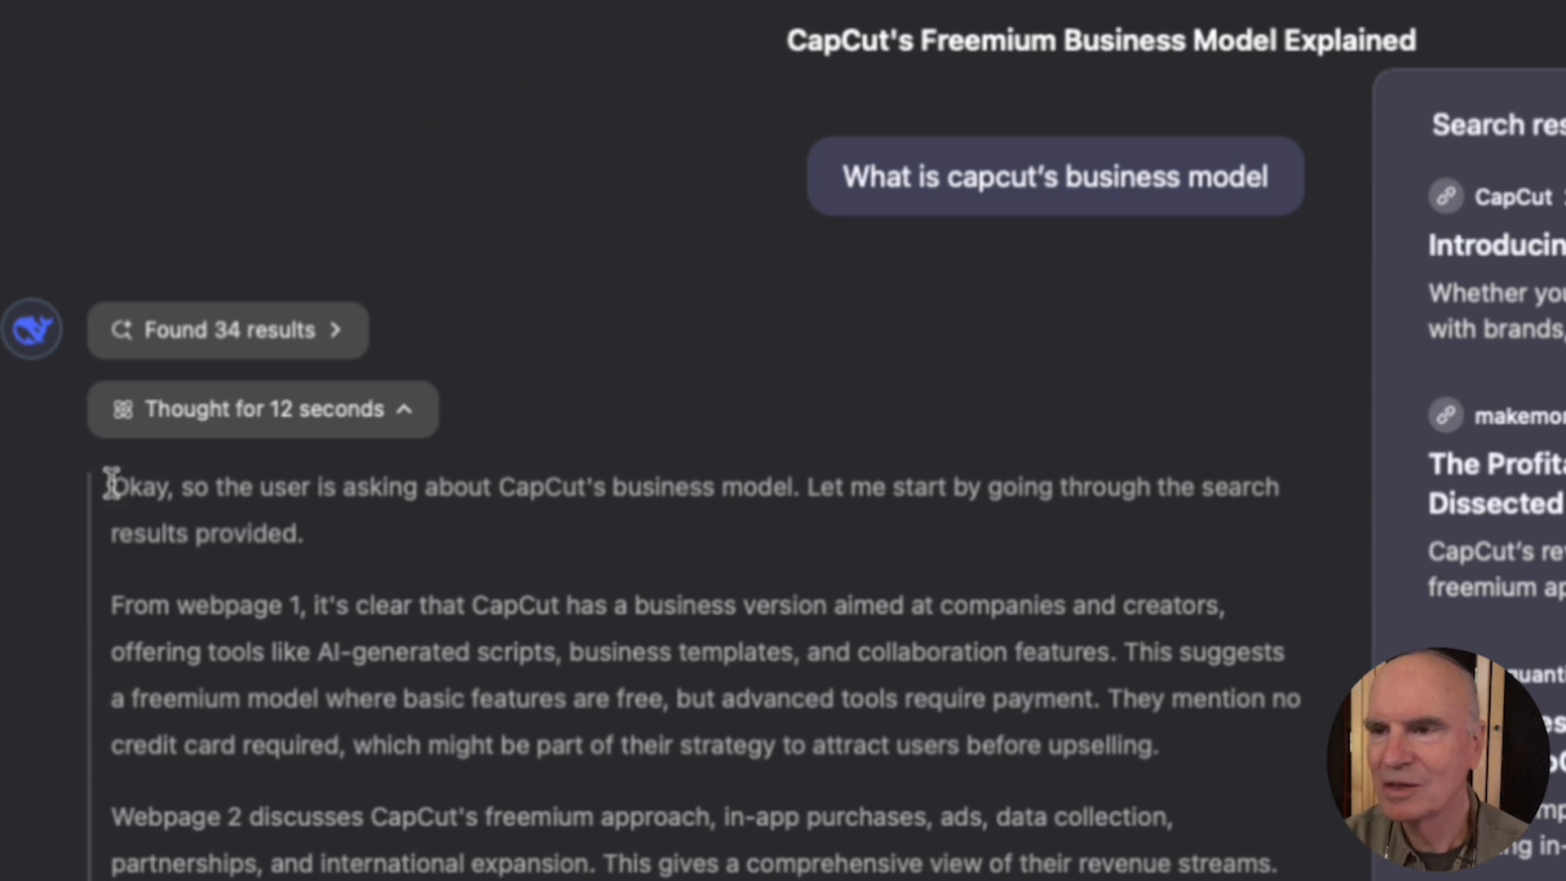
{"action": "left_click_drag", "start_coordinate": [112, 487], "coordinate": [371, 536]}
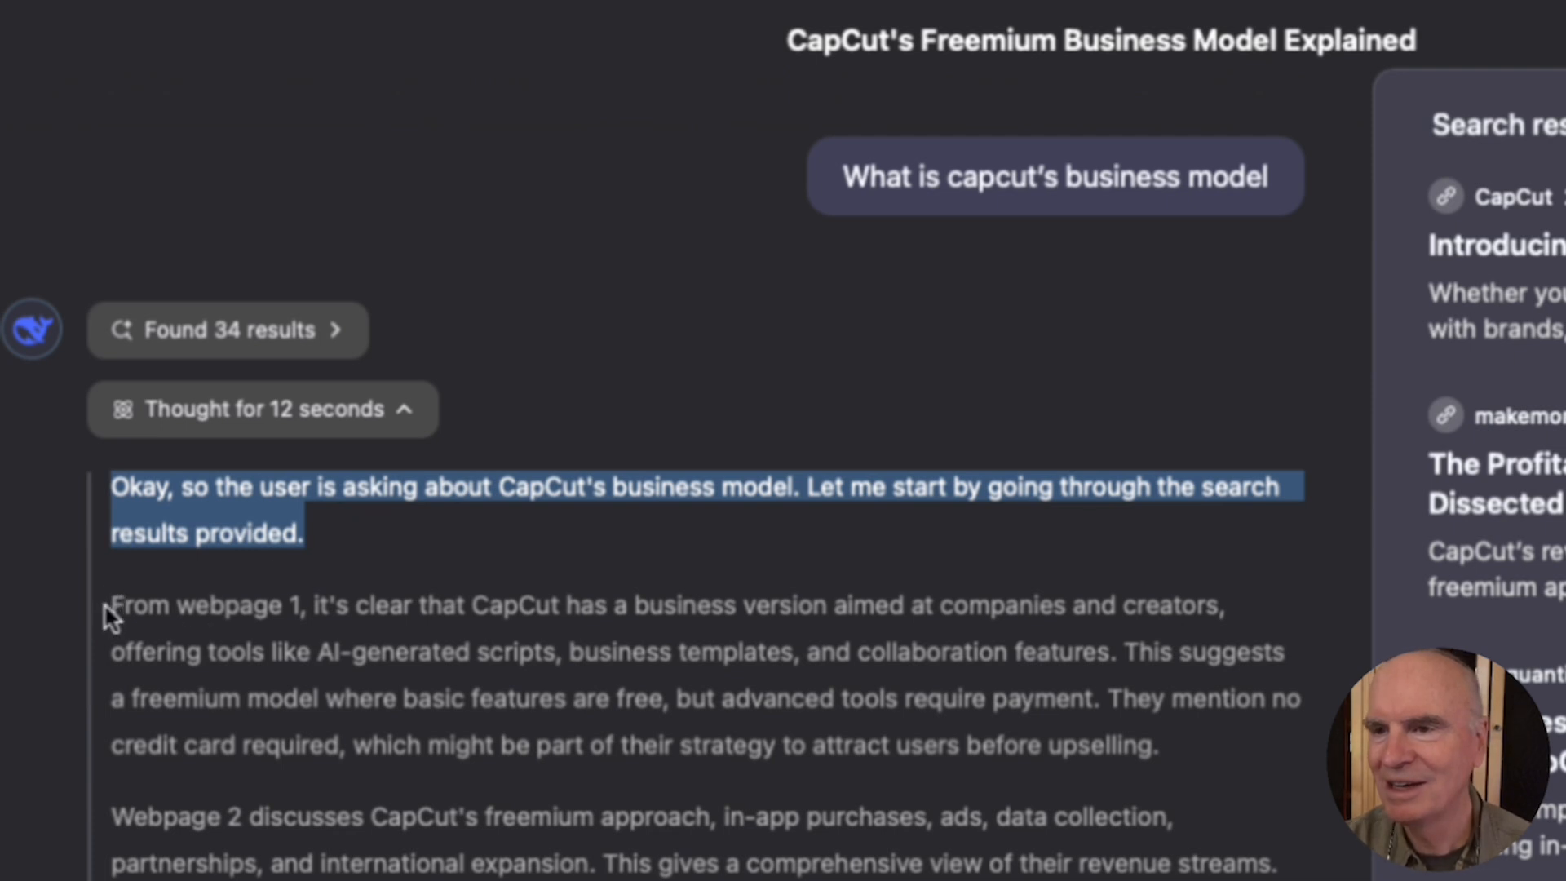
{"action": "left_click_drag", "start_coordinate": [114, 620], "coordinate": [1182, 782]}
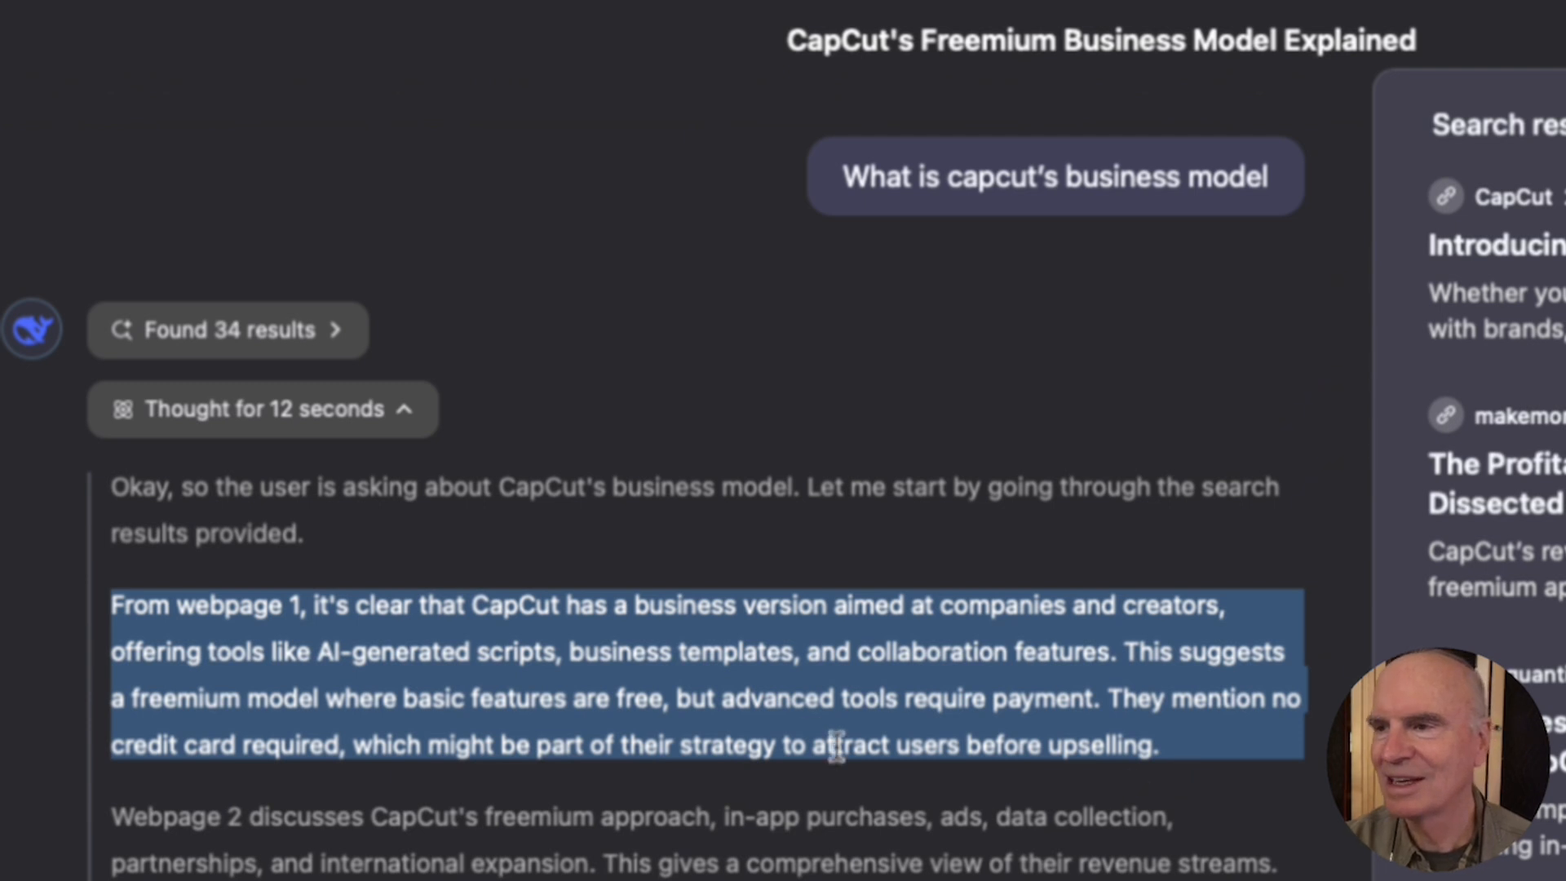
Read the rest of the first thought process, highlighting the webpage 2, webpage 3 and closing key-points paragraphs.
{"action": "scroll", "coordinate": [734, 702], "scroll_direction": "down", "scroll_amount": 5}
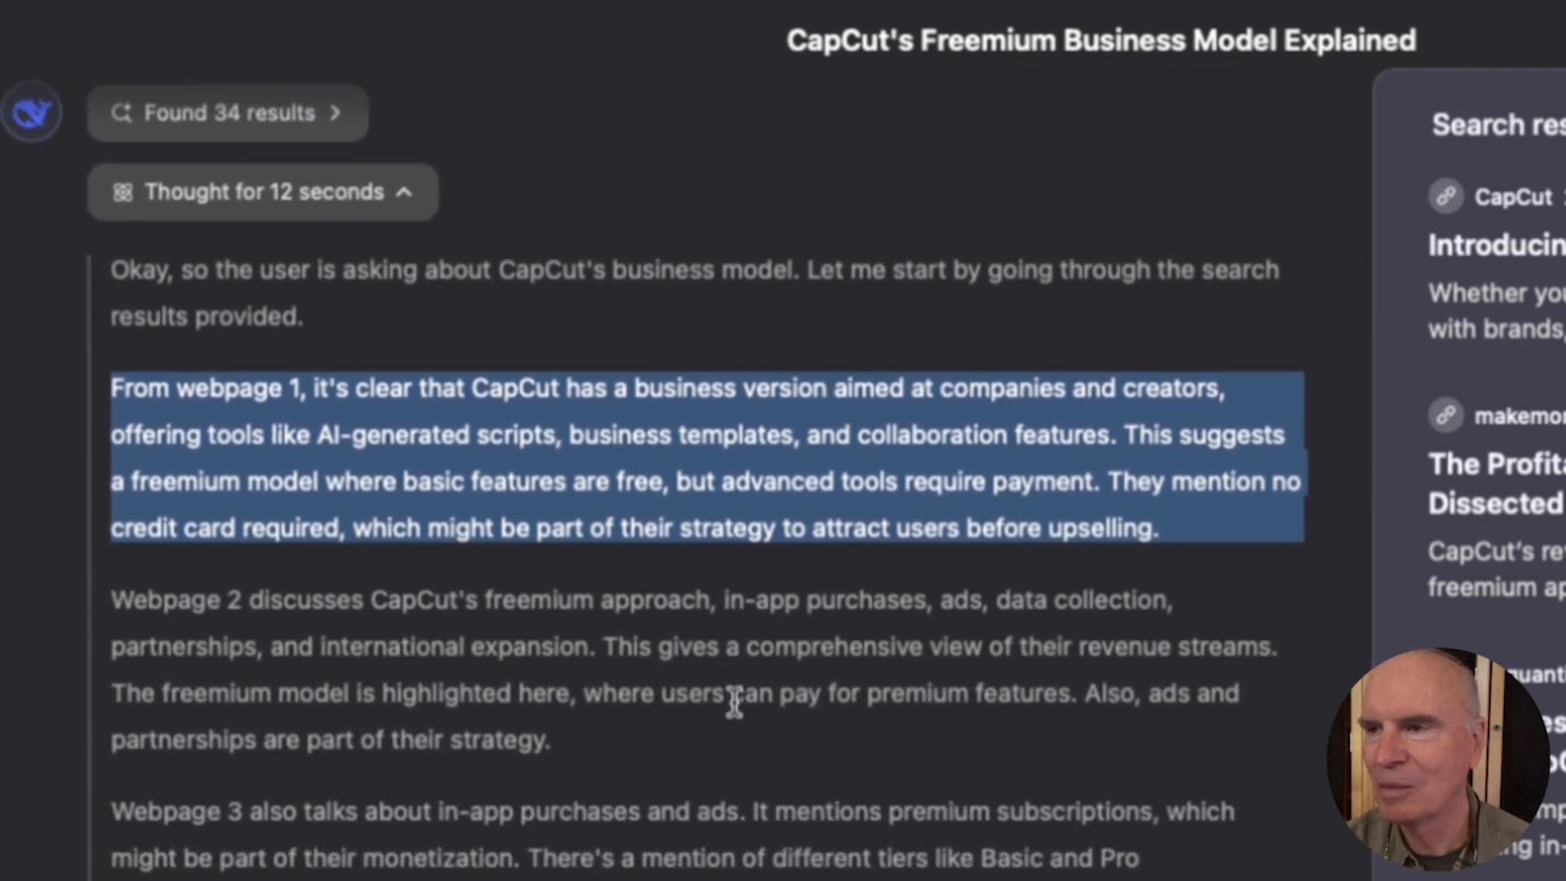
{"action": "scroll", "coordinate": [733, 700], "scroll_direction": "down", "scroll_amount": 2}
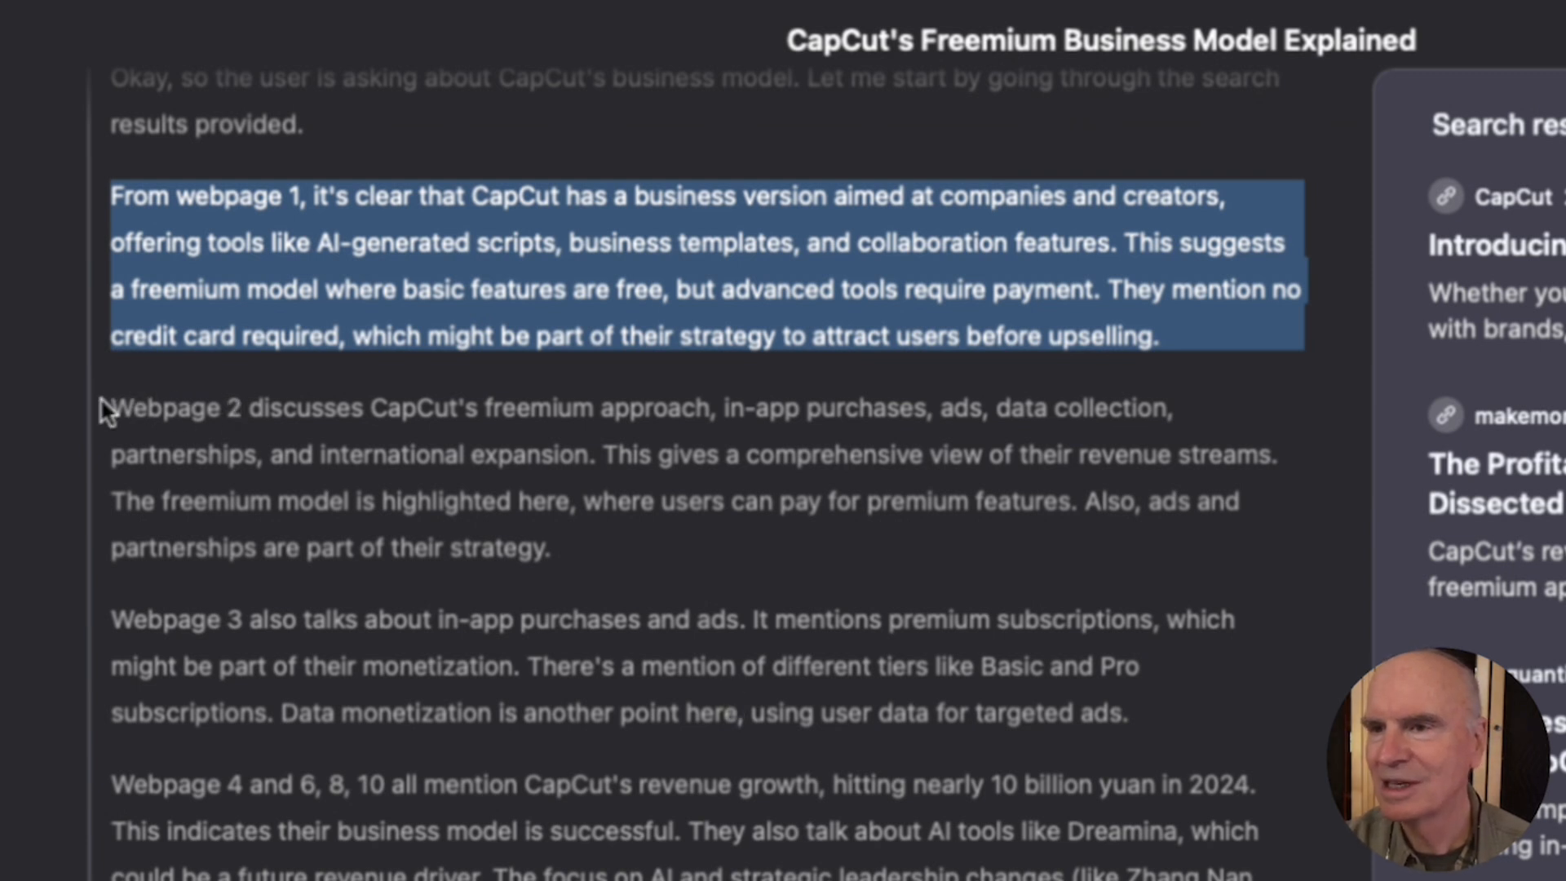
{"action": "left_click_drag", "start_coordinate": [112, 406], "coordinate": [599, 549]}
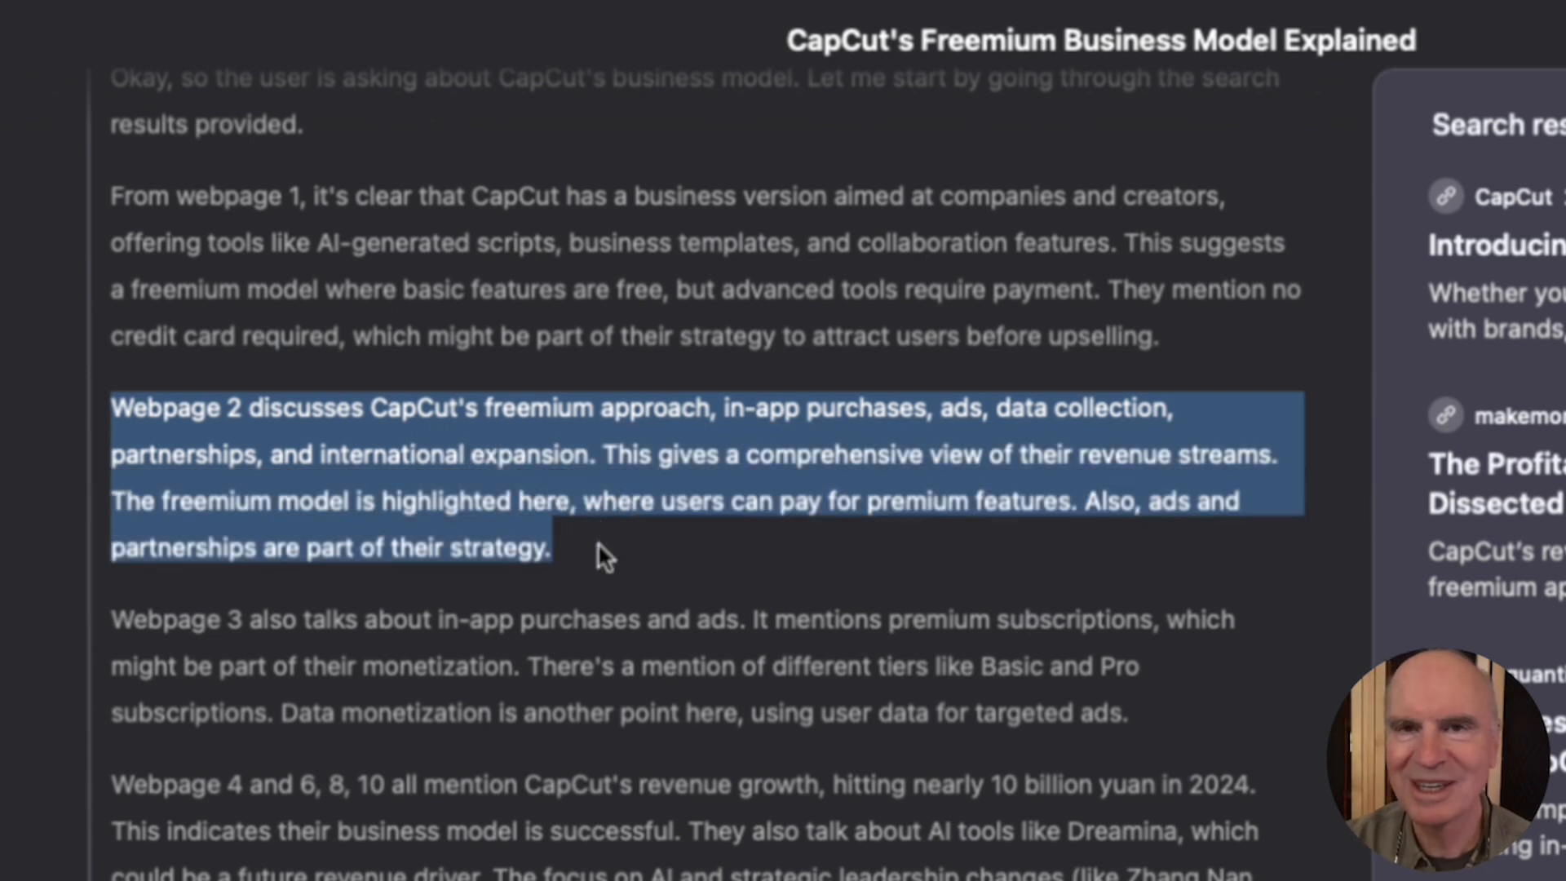
{"action": "triple_click", "coordinate": [976, 680]}
{"action": "scroll", "coordinate": [839, 606], "scroll_direction": "down", "scroll_amount": 4}
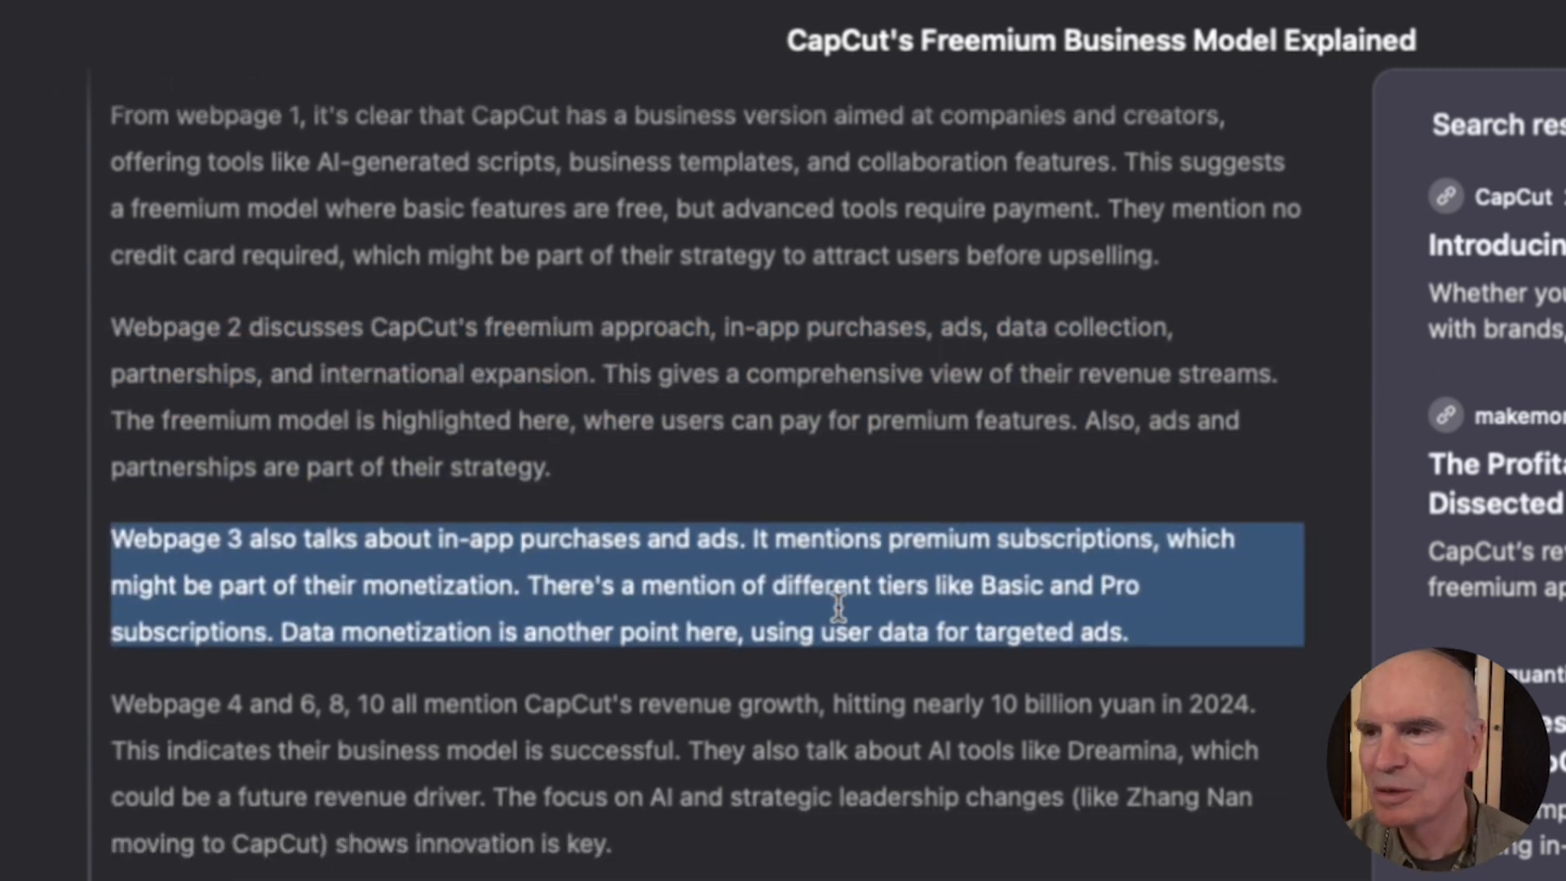
{"action": "scroll", "coordinate": [839, 605], "scroll_direction": "down", "scroll_amount": 2}
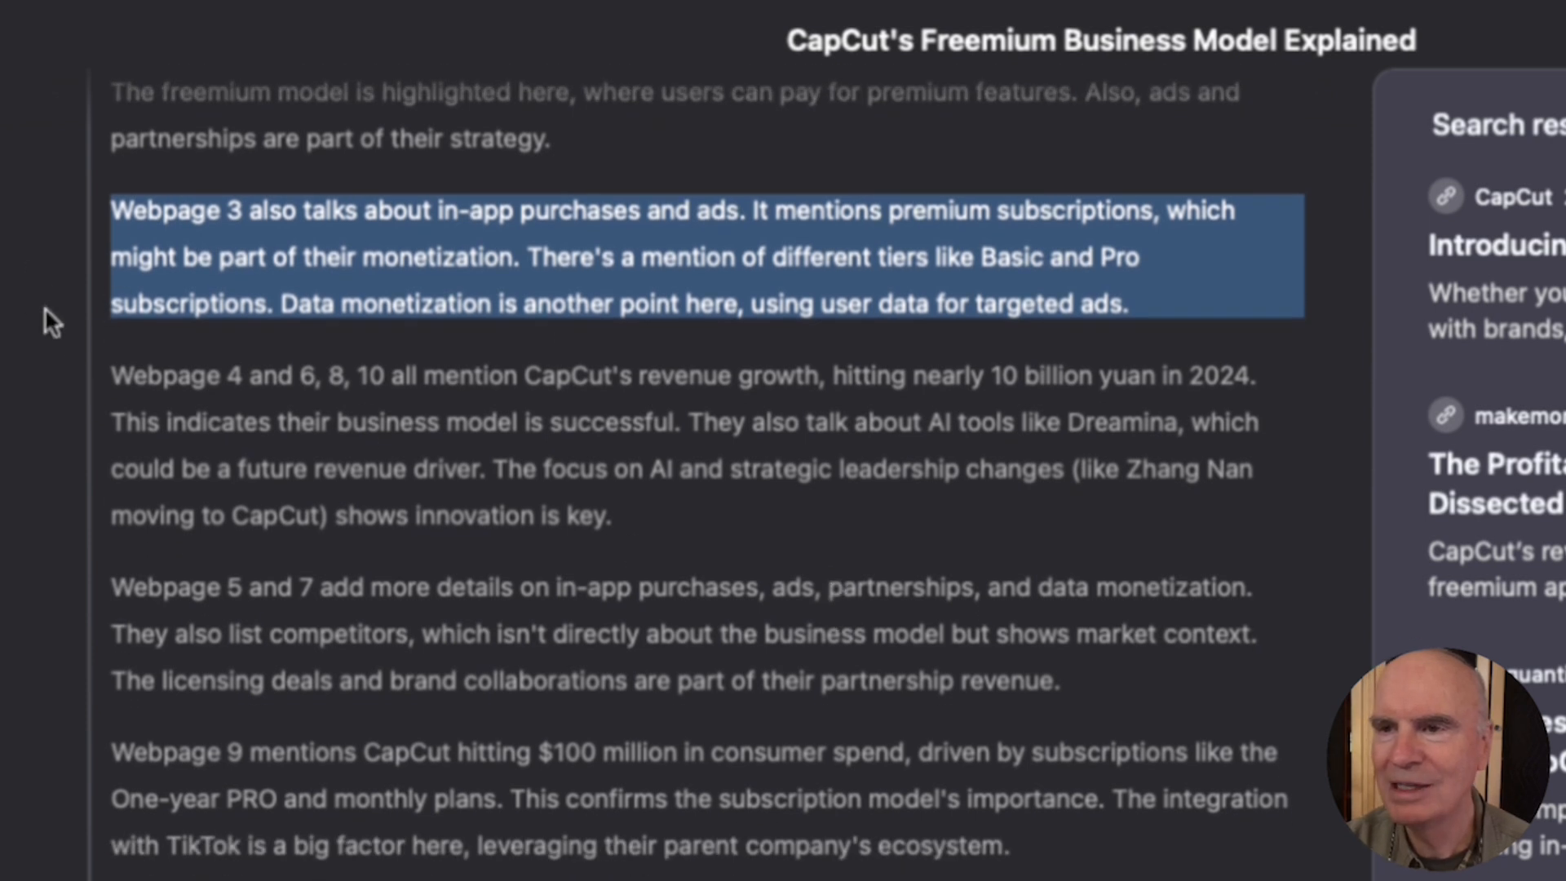
{"action": "scroll", "coordinate": [115, 375], "scroll_direction": "down", "scroll_amount": 3}
{"action": "left_click_drag", "start_coordinate": [115, 375], "coordinate": [1030, 624]}
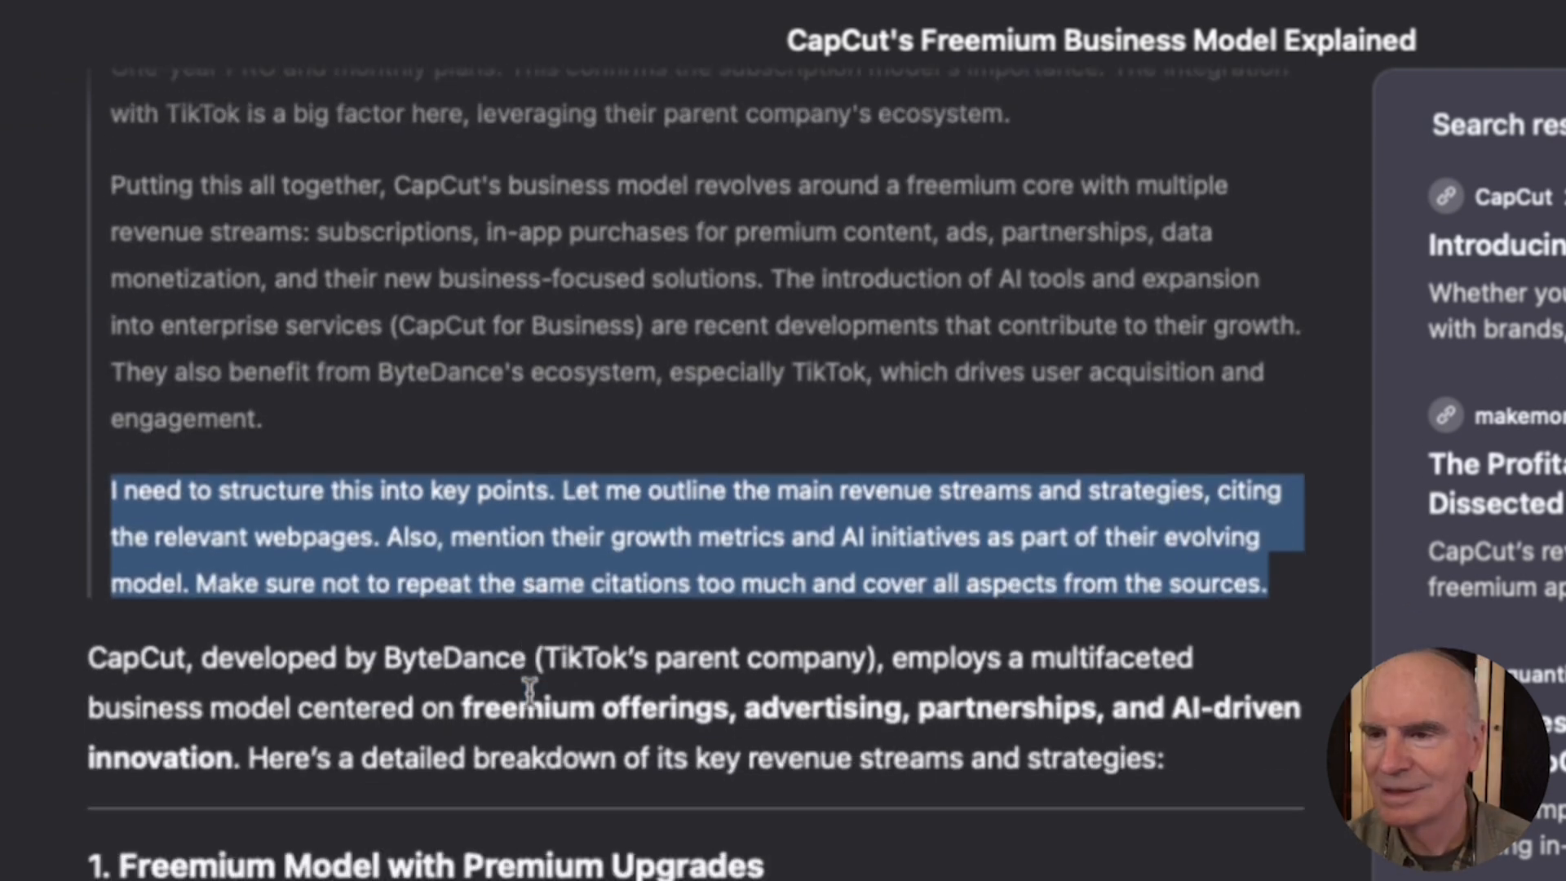
Read the full CapCut business model answer from the freemium section through the conclusion.
{"action": "scroll", "coordinate": [530, 689], "scroll_direction": "down", "scroll_amount": 6}
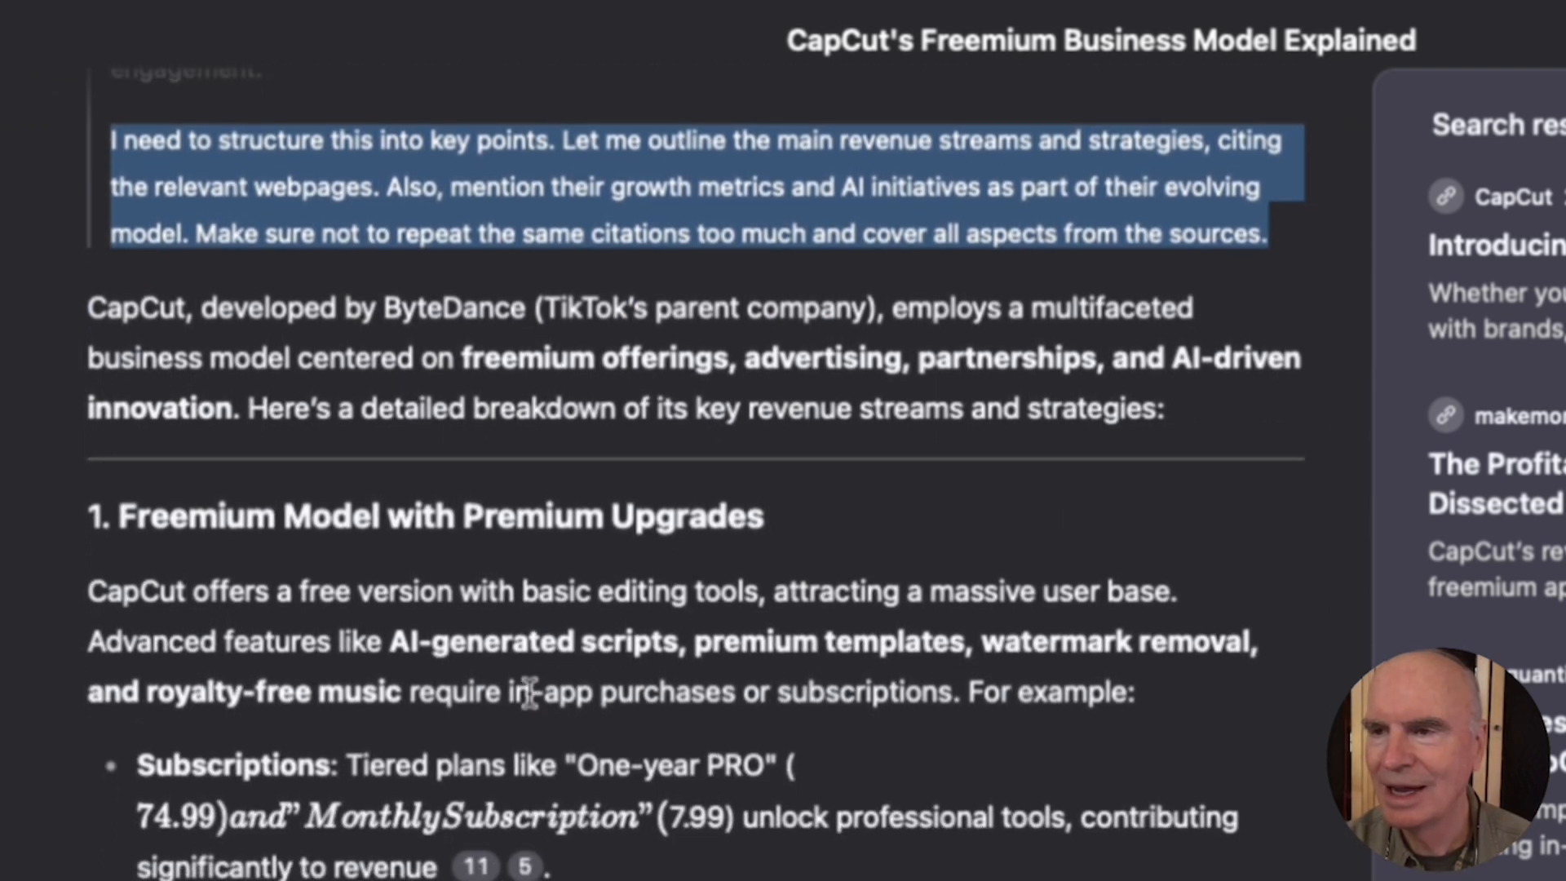
{"action": "scroll", "coordinate": [531, 692], "scroll_direction": "down", "scroll_amount": 10}
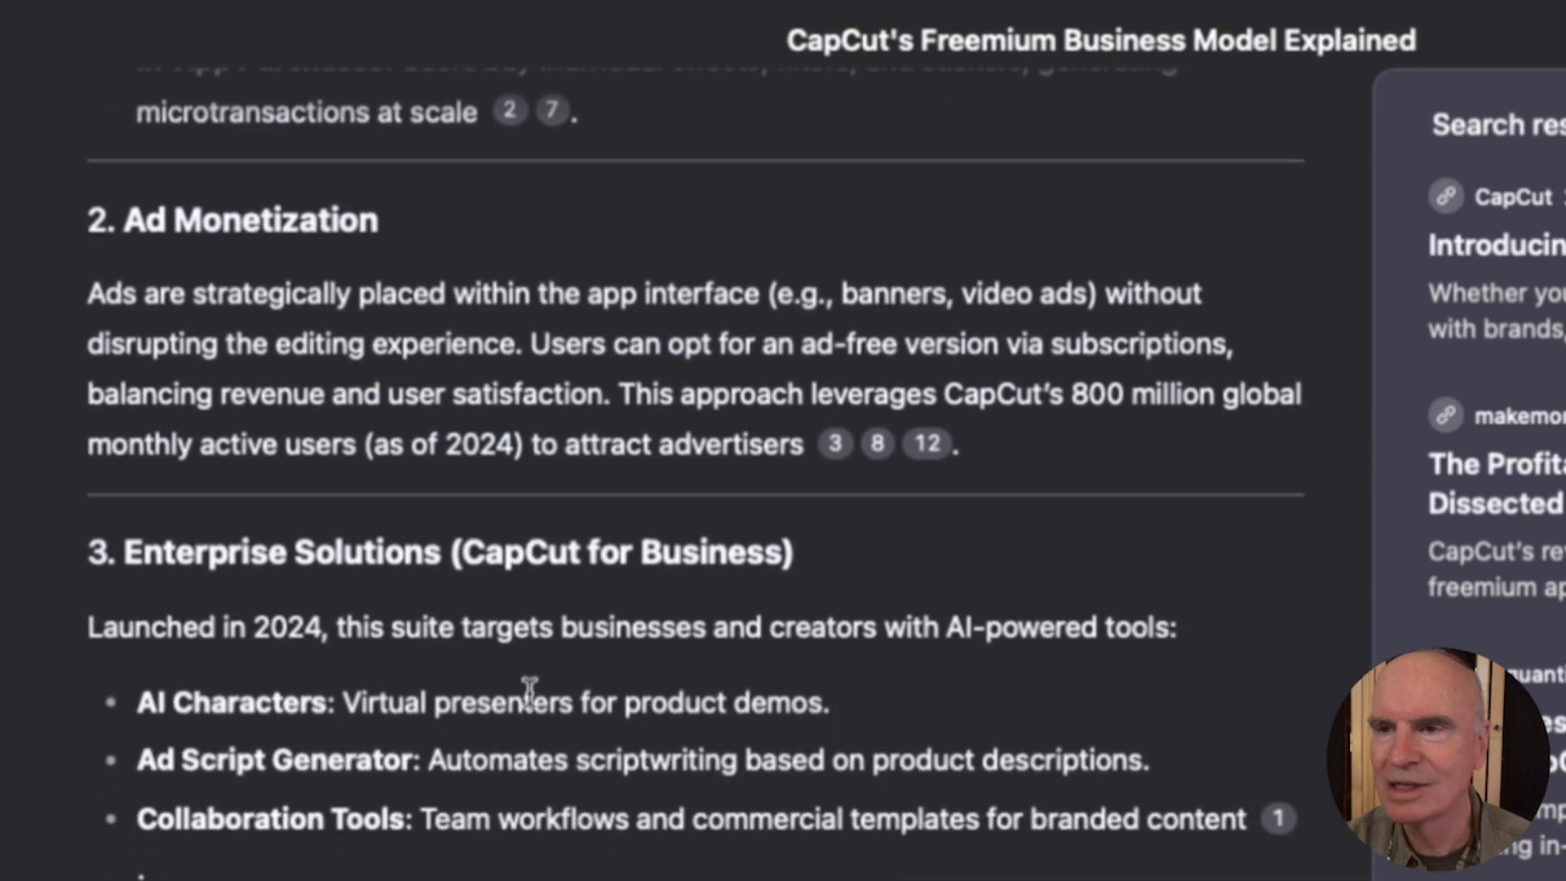
{"action": "scroll", "coordinate": [528, 689], "scroll_direction": "down", "scroll_amount": 1}
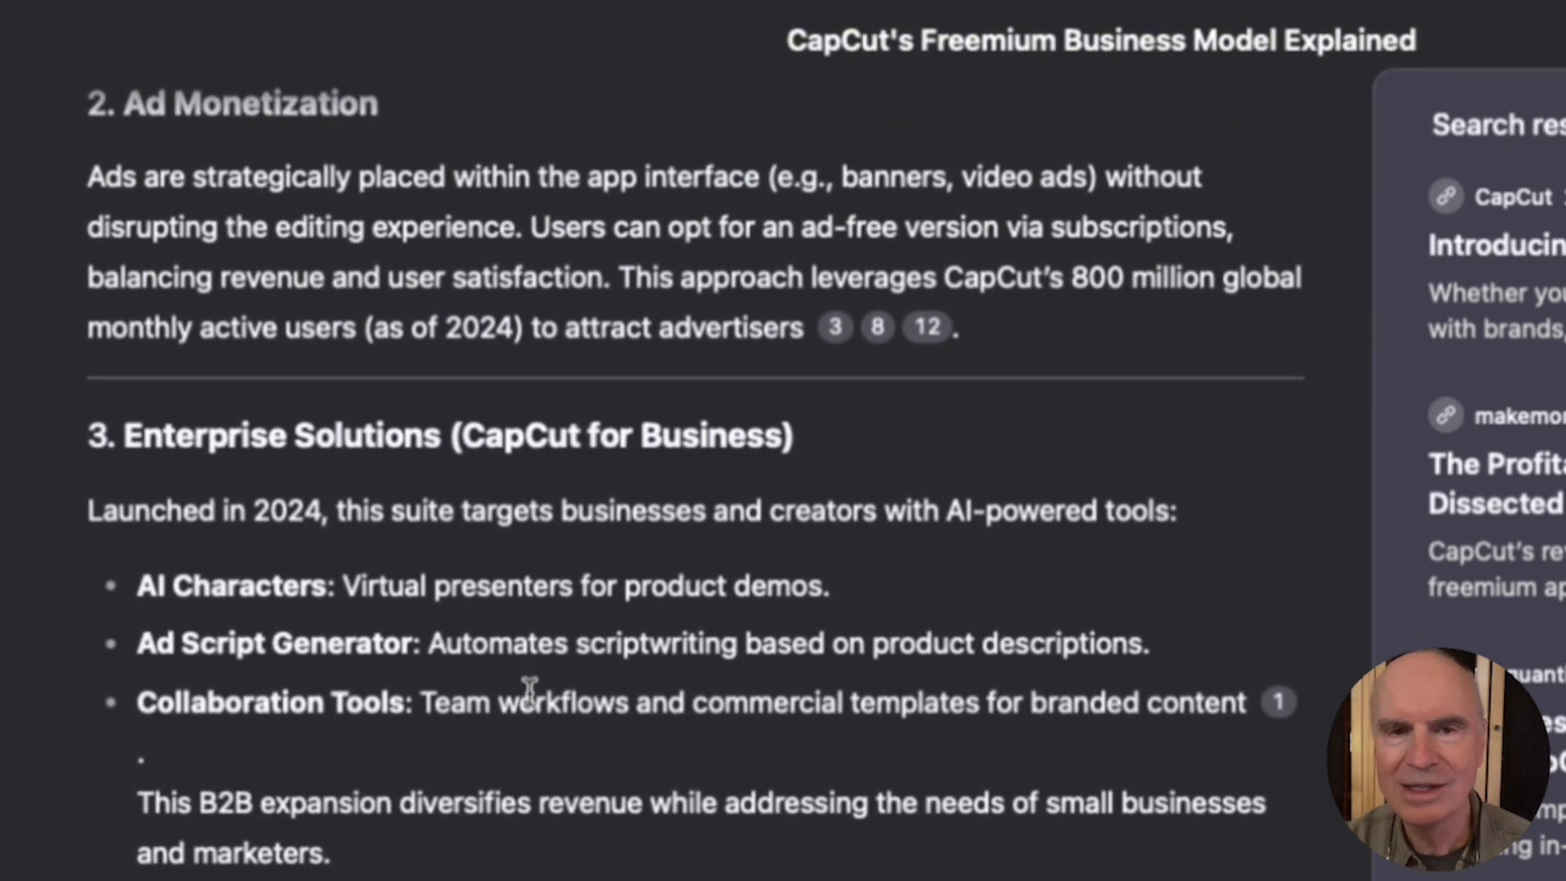
{"action": "scroll", "coordinate": [529, 689], "scroll_direction": "down", "scroll_amount": 15}
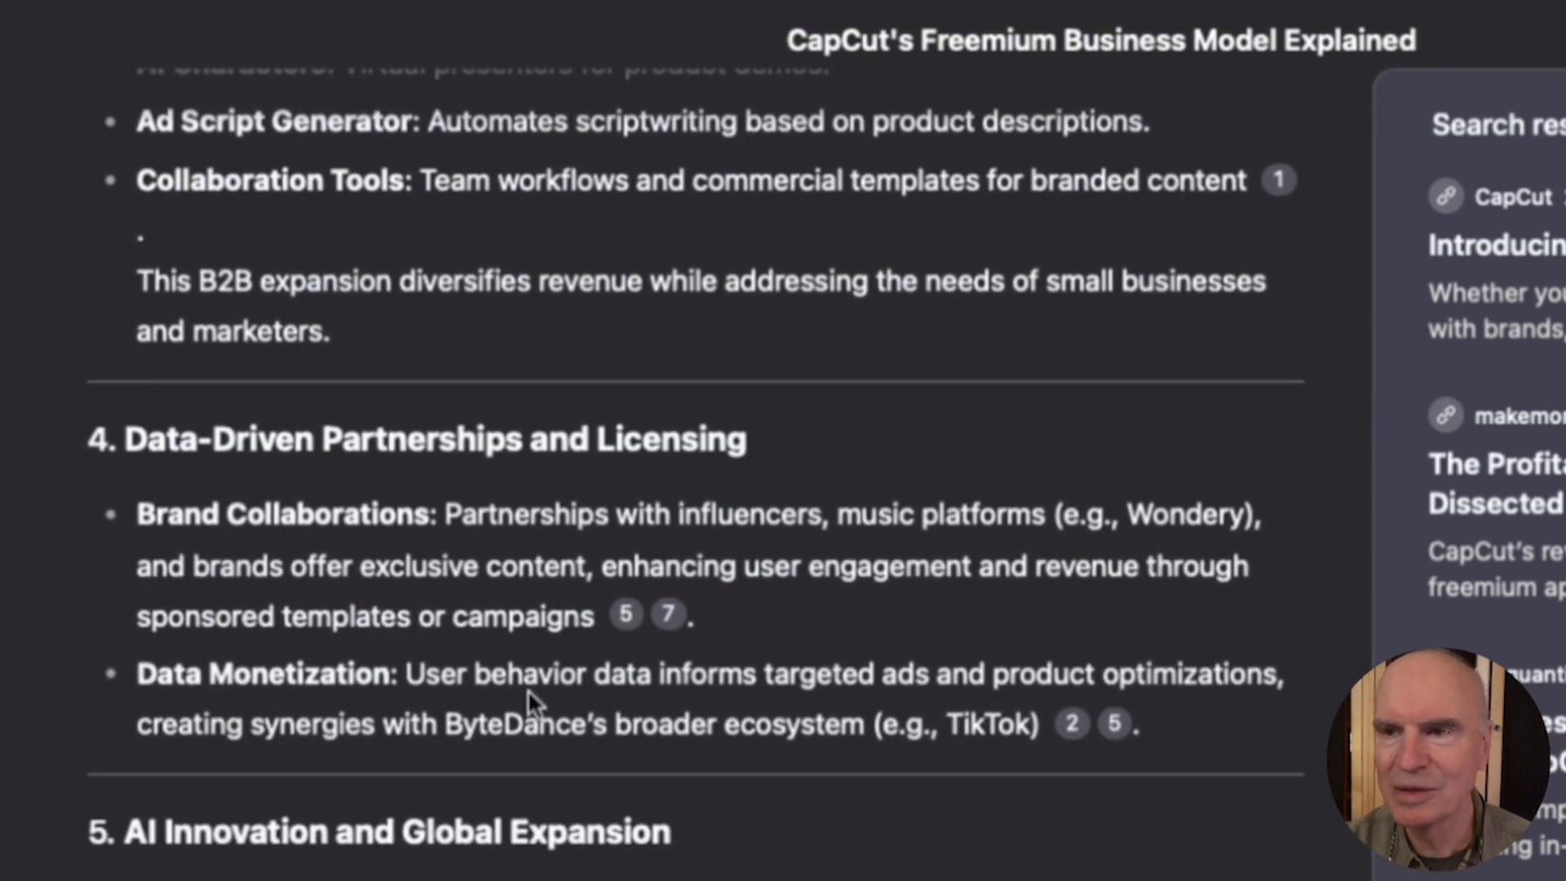
{"action": "scroll", "coordinate": [527, 689], "scroll_direction": "down", "scroll_amount": 17}
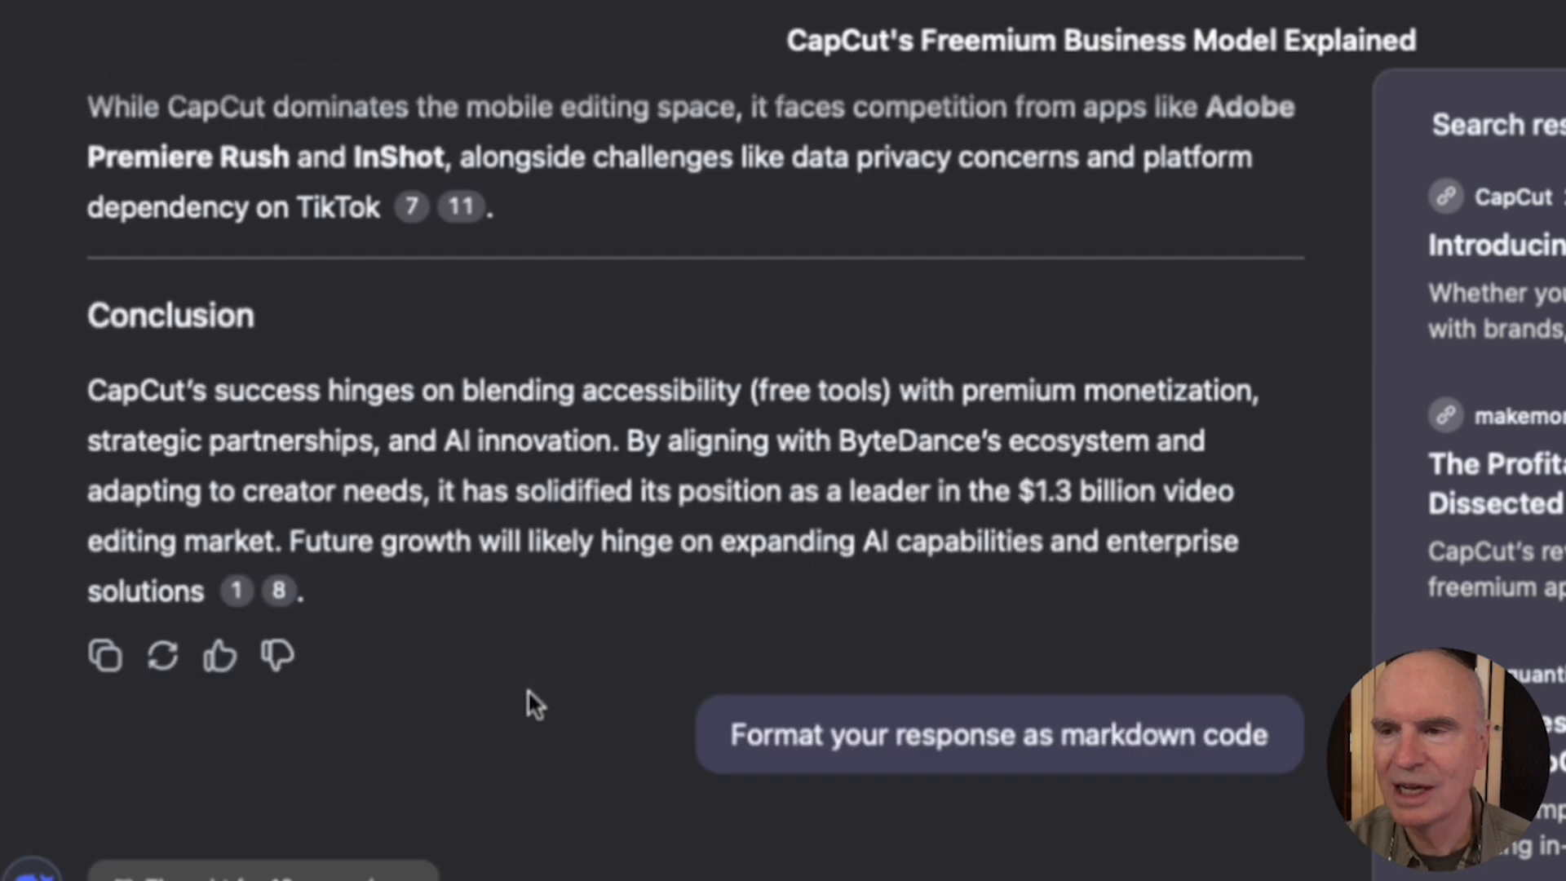
Examine the reasoning for the markdown code request, highlighting the paragraph on triple backticks, and the start of the resulting code block.
{"action": "scroll", "coordinate": [527, 689], "scroll_direction": "up", "scroll_amount": 2}
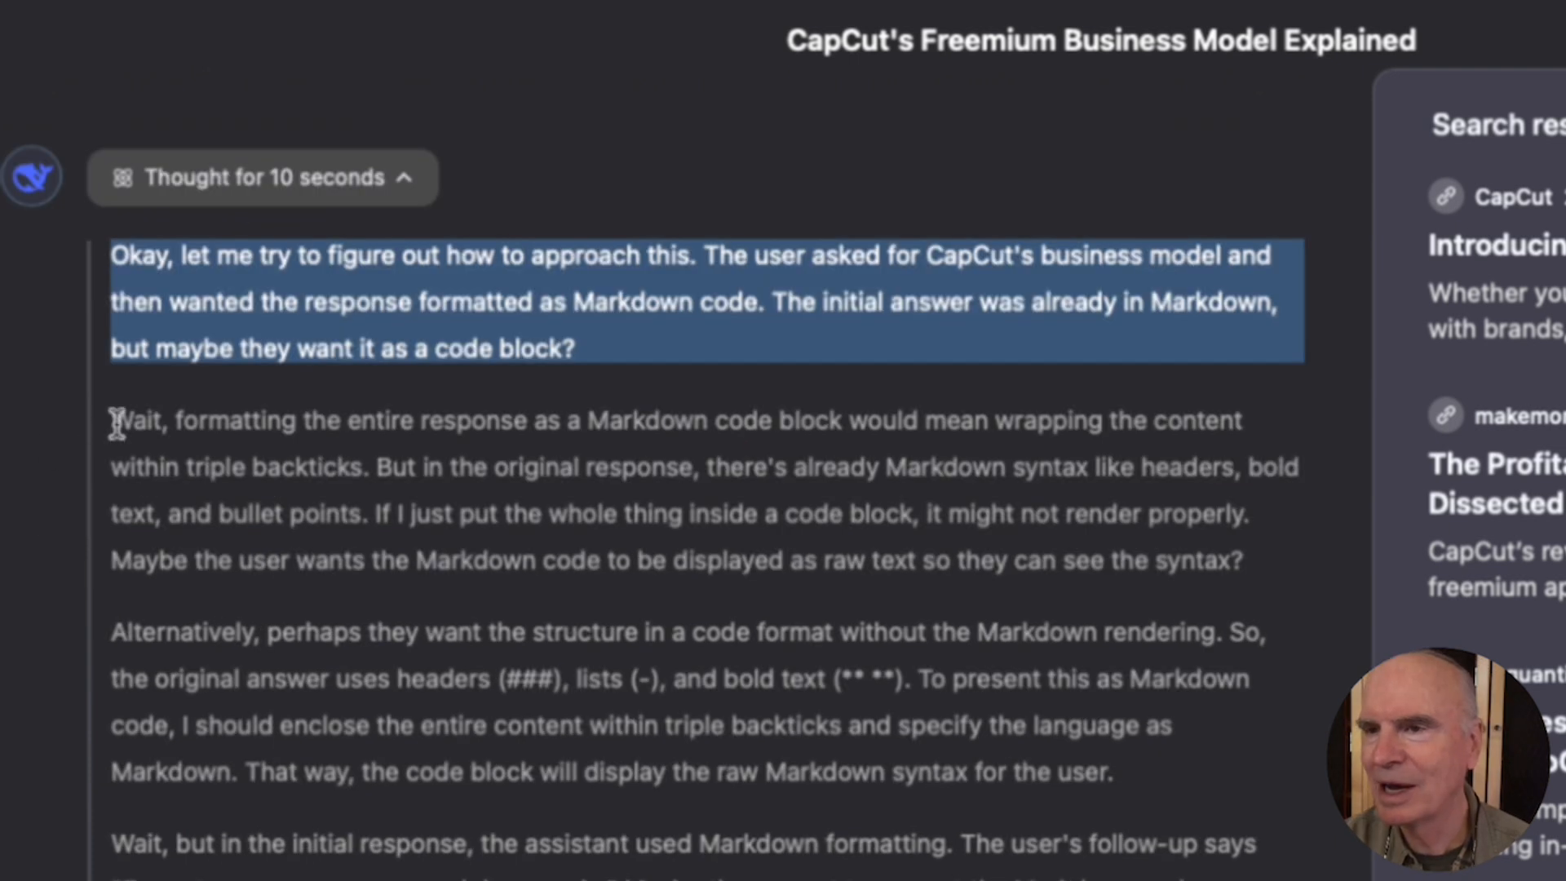
{"action": "left_click_drag", "start_coordinate": [117, 424], "coordinate": [894, 596]}
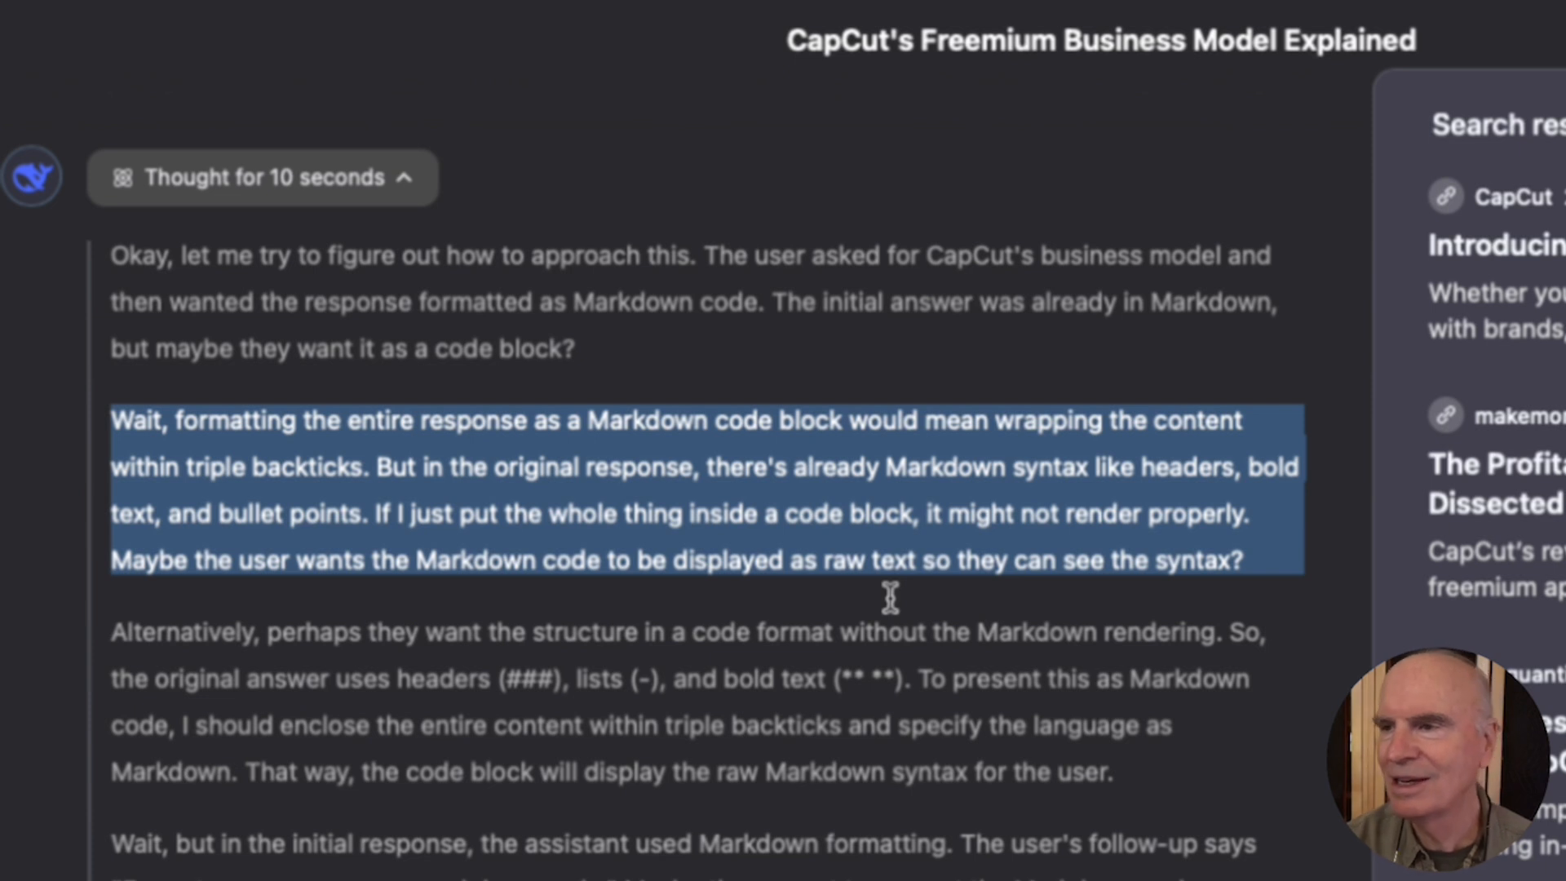
{"action": "scroll", "coordinate": [890, 598], "scroll_direction": "down", "scroll_amount": 5}
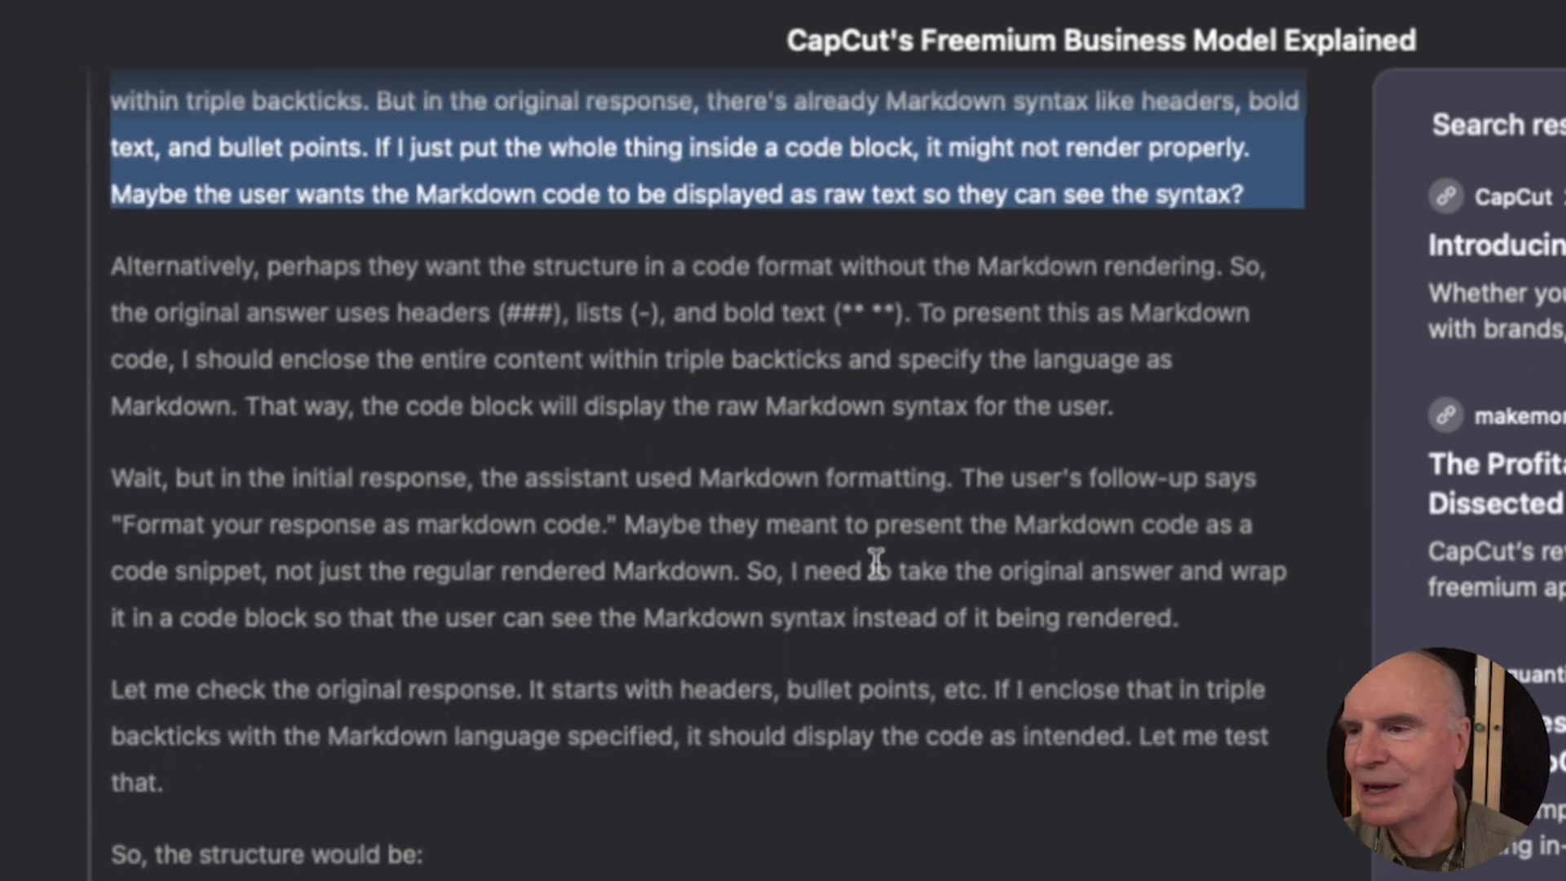
{"action": "scroll", "coordinate": [877, 563], "scroll_direction": "down", "scroll_amount": 7}
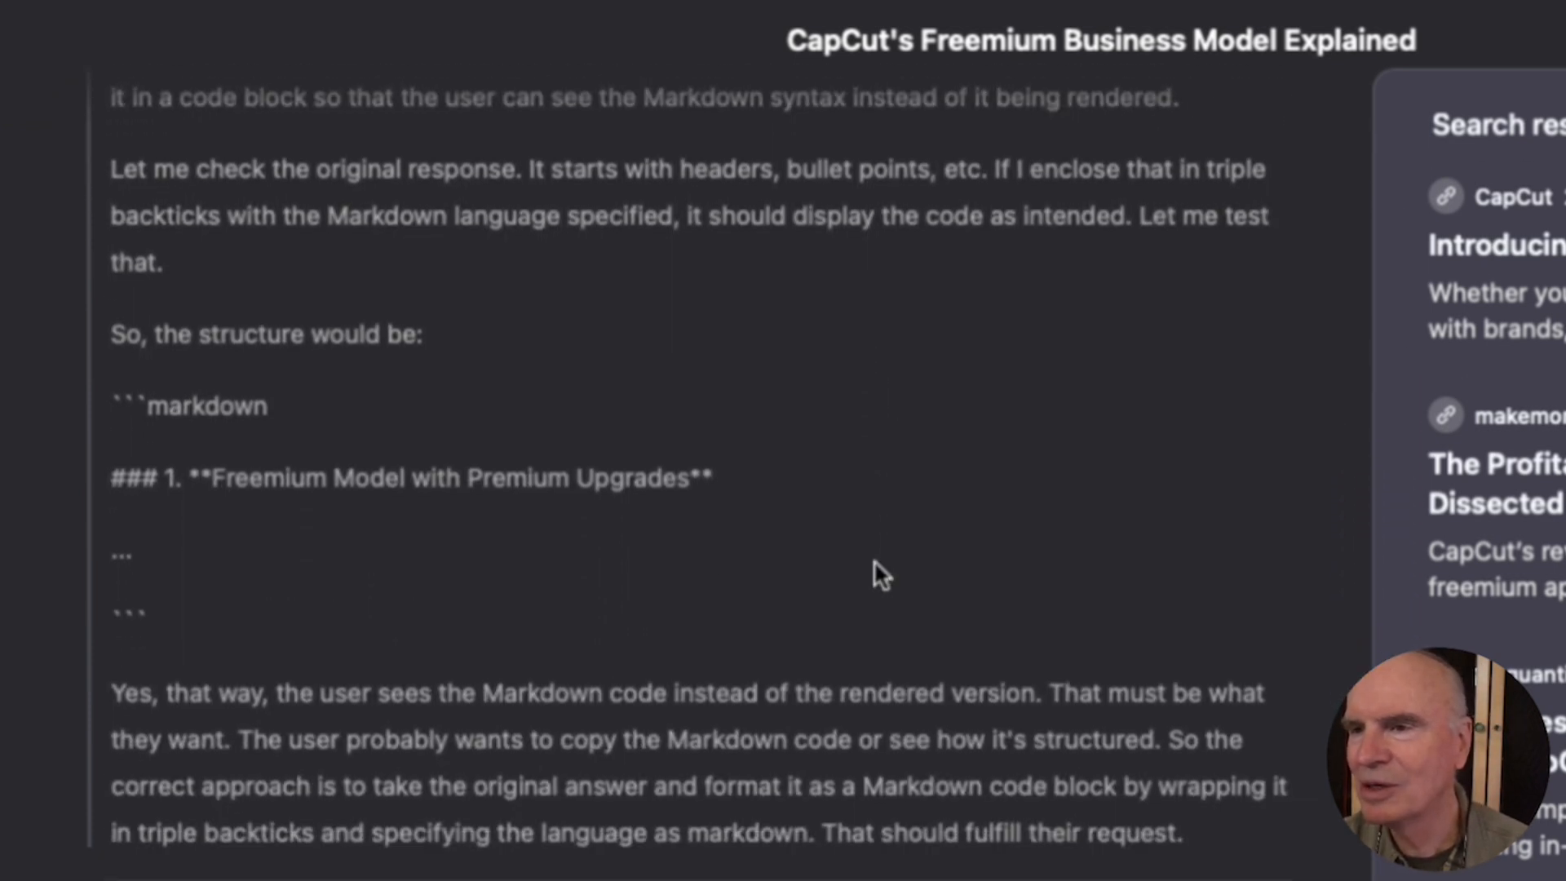
{"action": "scroll", "coordinate": [873, 561], "scroll_direction": "down", "scroll_amount": 8}
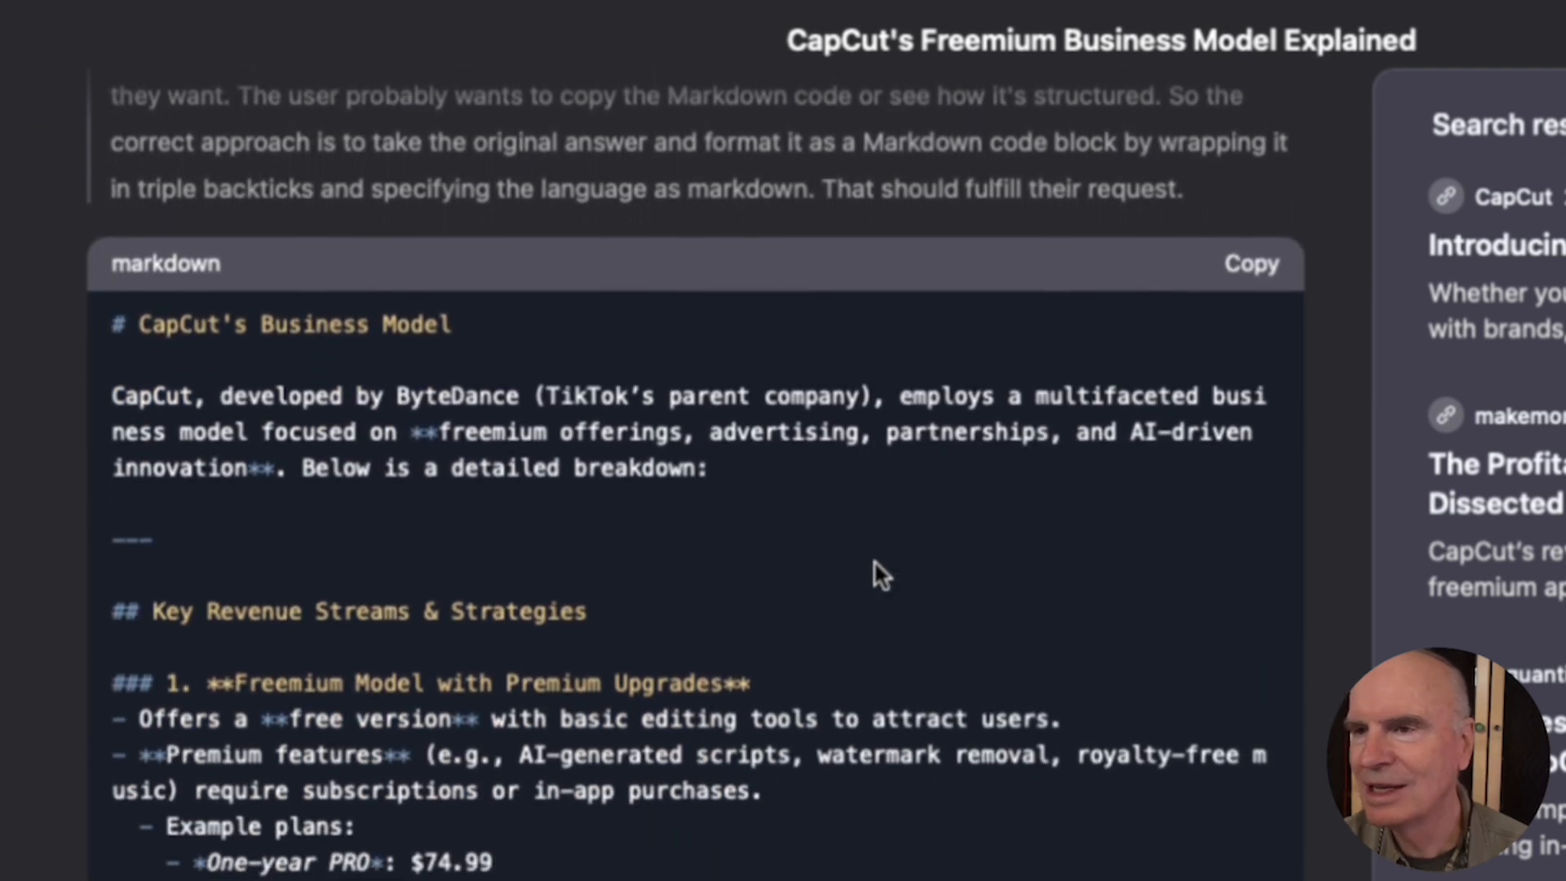
{"action": "scroll", "coordinate": [874, 560], "scroll_direction": "down", "scroll_amount": 2}
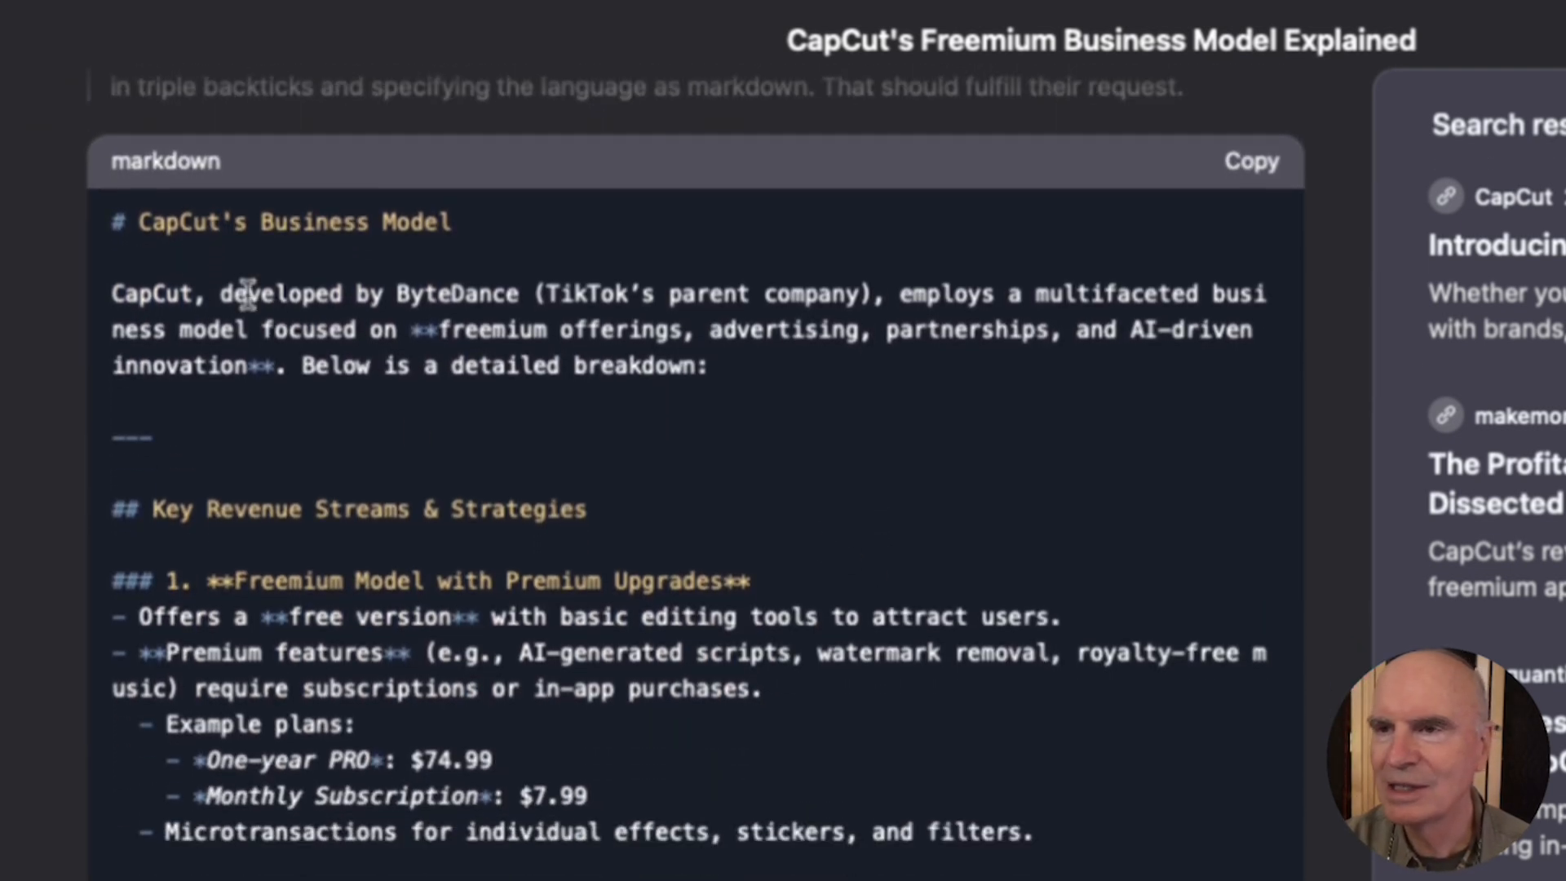
Find the request to format the initial prompt's reasoning the same way and highlight the first paragraph of its thought process.
{"action": "scroll", "coordinate": [664, 587], "scroll_direction": "up", "scroll_amount": 10}
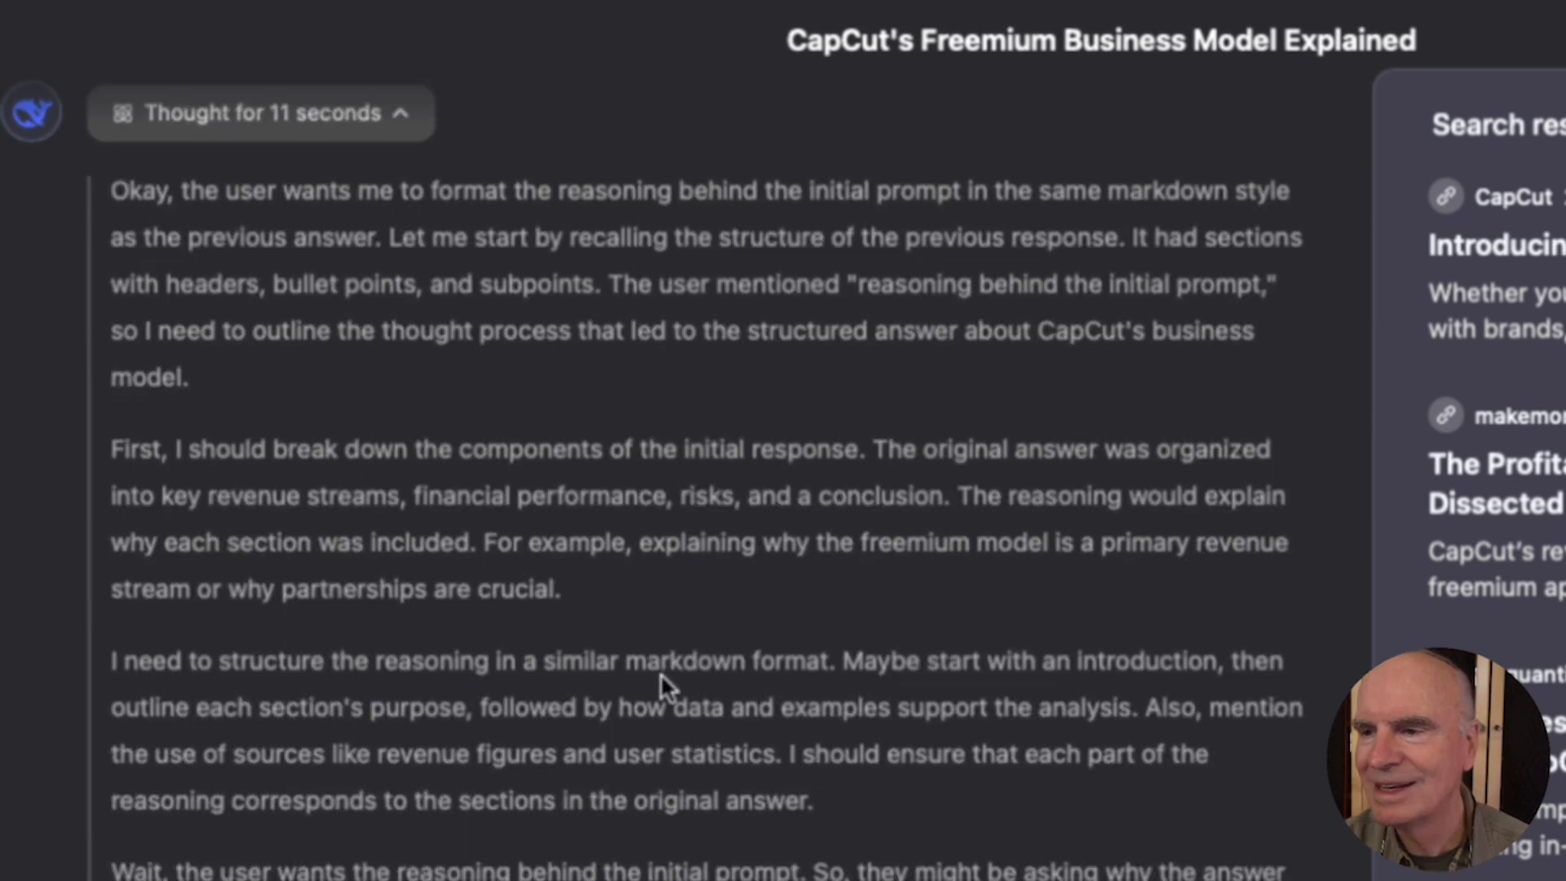
{"action": "scroll", "coordinate": [664, 595], "scroll_direction": "down", "scroll_amount": 2}
{"action": "scroll", "coordinate": [663, 676], "scroll_direction": "up", "scroll_amount": 5}
{"action": "scroll", "coordinate": [662, 676], "scroll_direction": "up", "scroll_amount": 5}
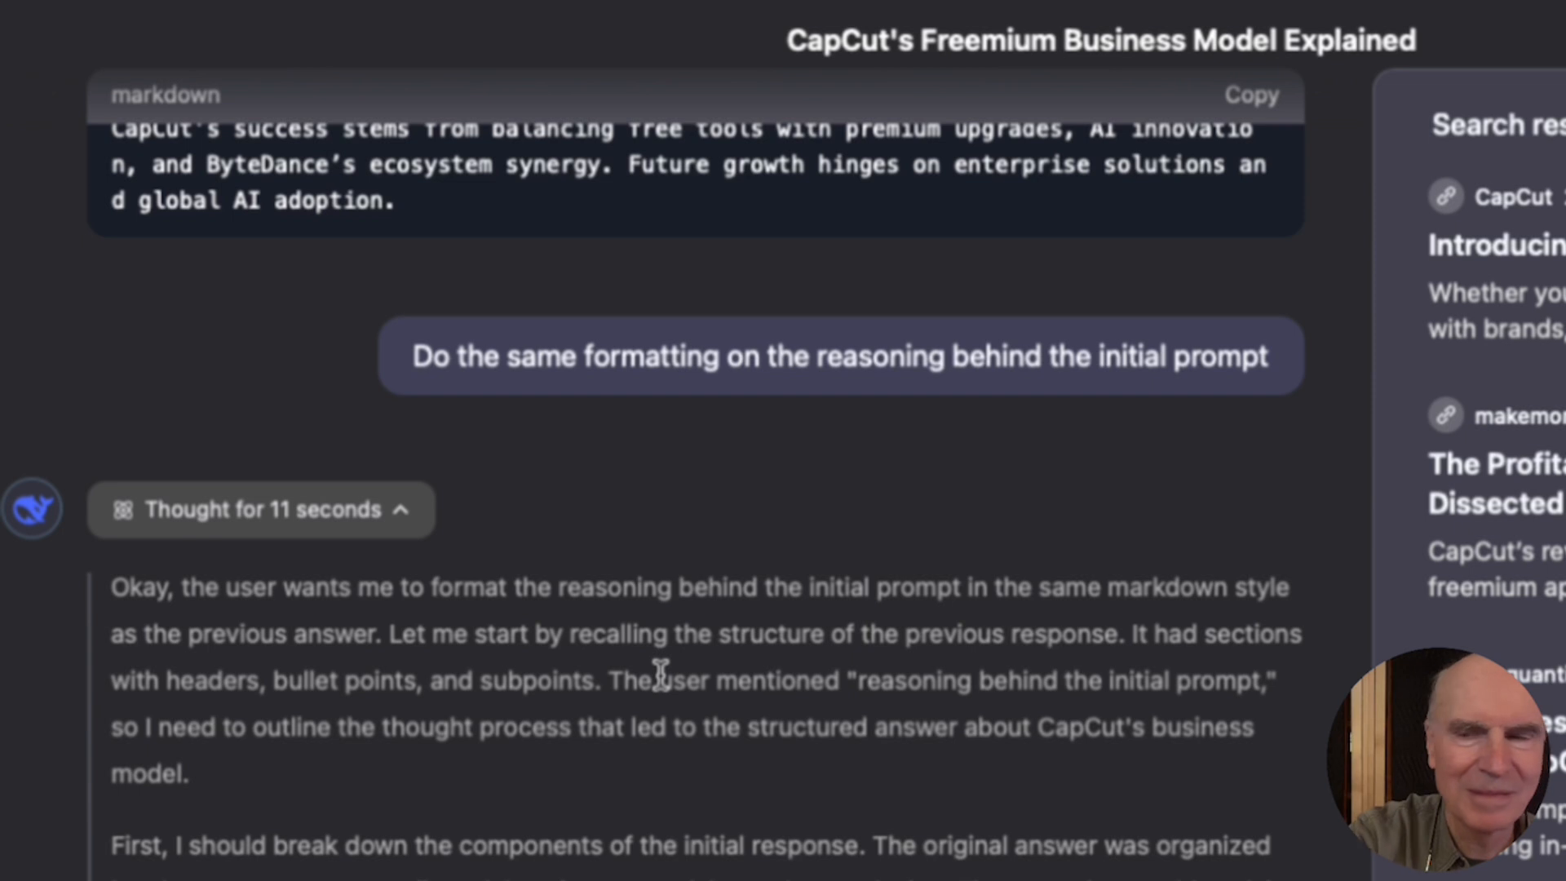
{"action": "scroll", "coordinate": [661, 673], "scroll_direction": "down", "scroll_amount": 5}
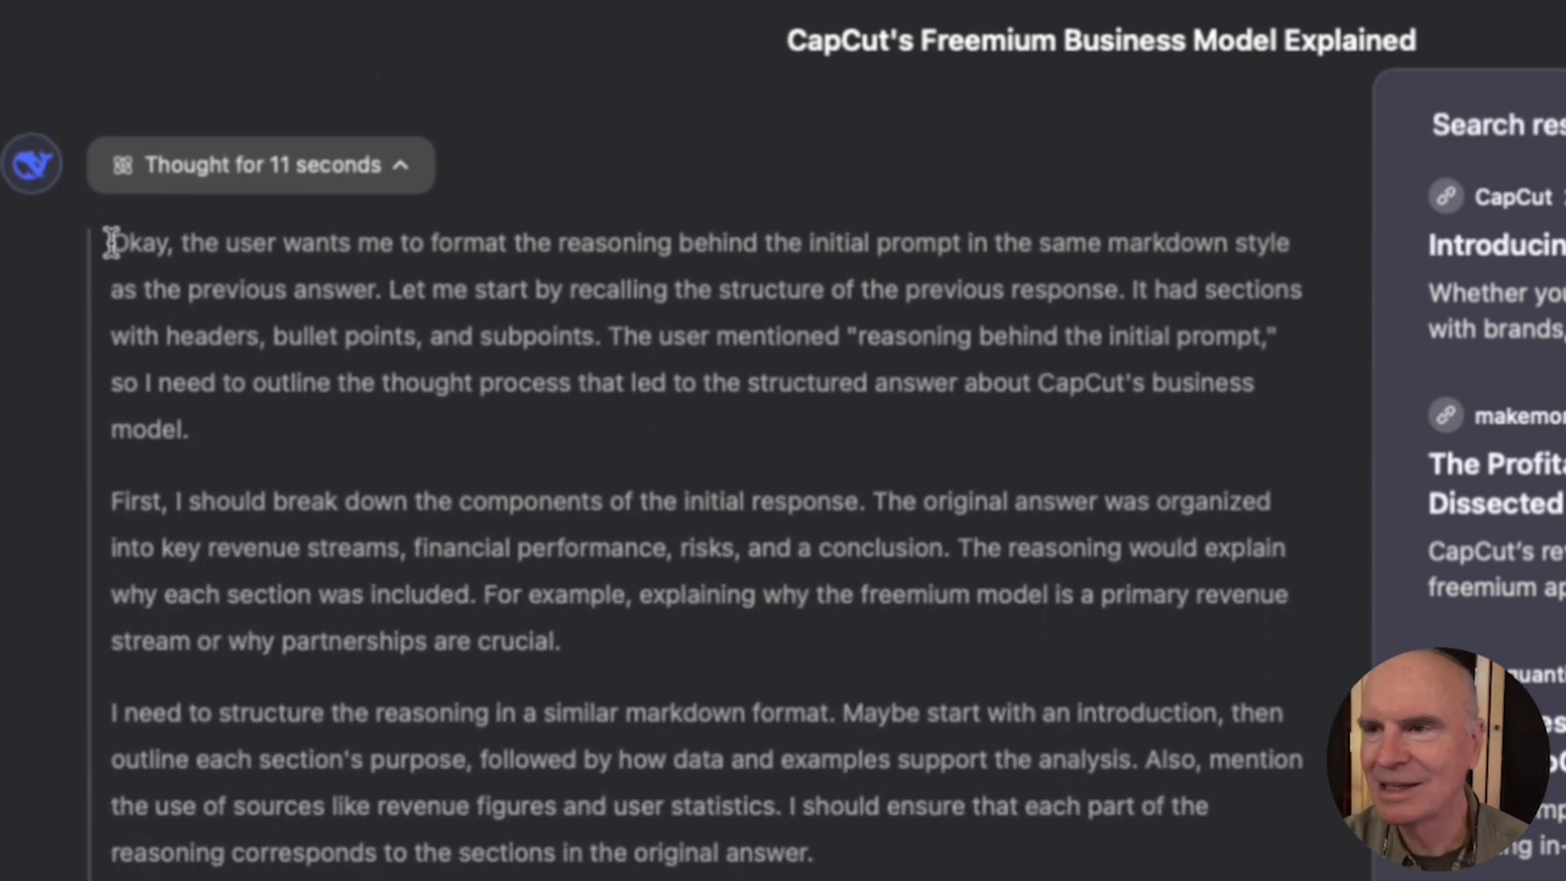
{"action": "left_click_drag", "start_coordinate": [114, 243], "coordinate": [347, 422]}
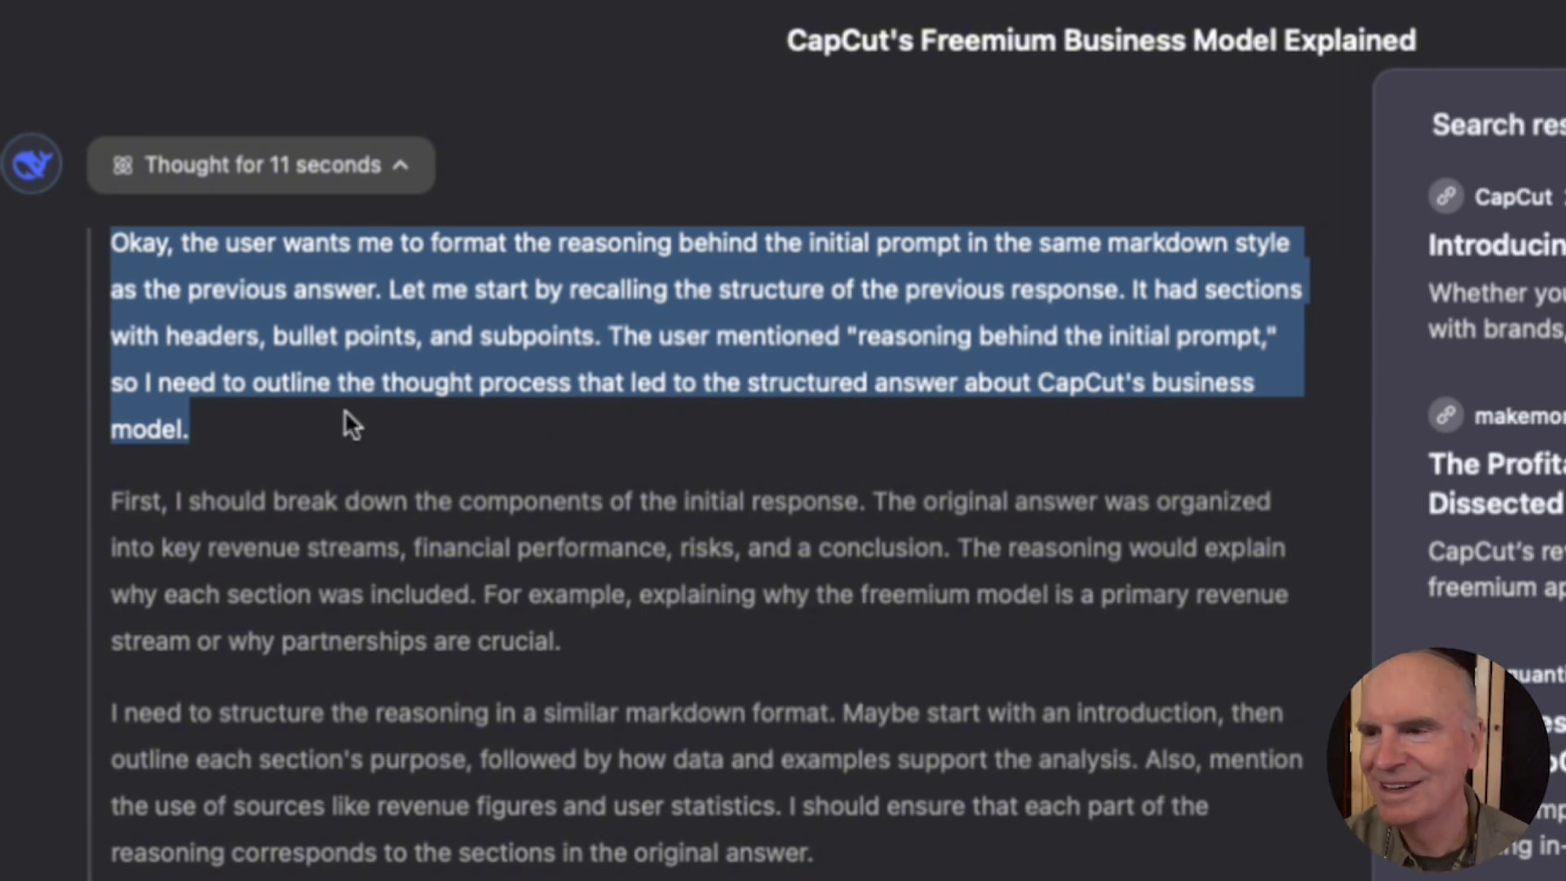
Read the markdown code block of the reasoning from the analysis framework through the synthesis of sources.
{"action": "scroll", "coordinate": [344, 412], "scroll_direction": "down", "scroll_amount": 15}
{"action": "scroll", "coordinate": [346, 412], "scroll_direction": "down", "scroll_amount": 3}
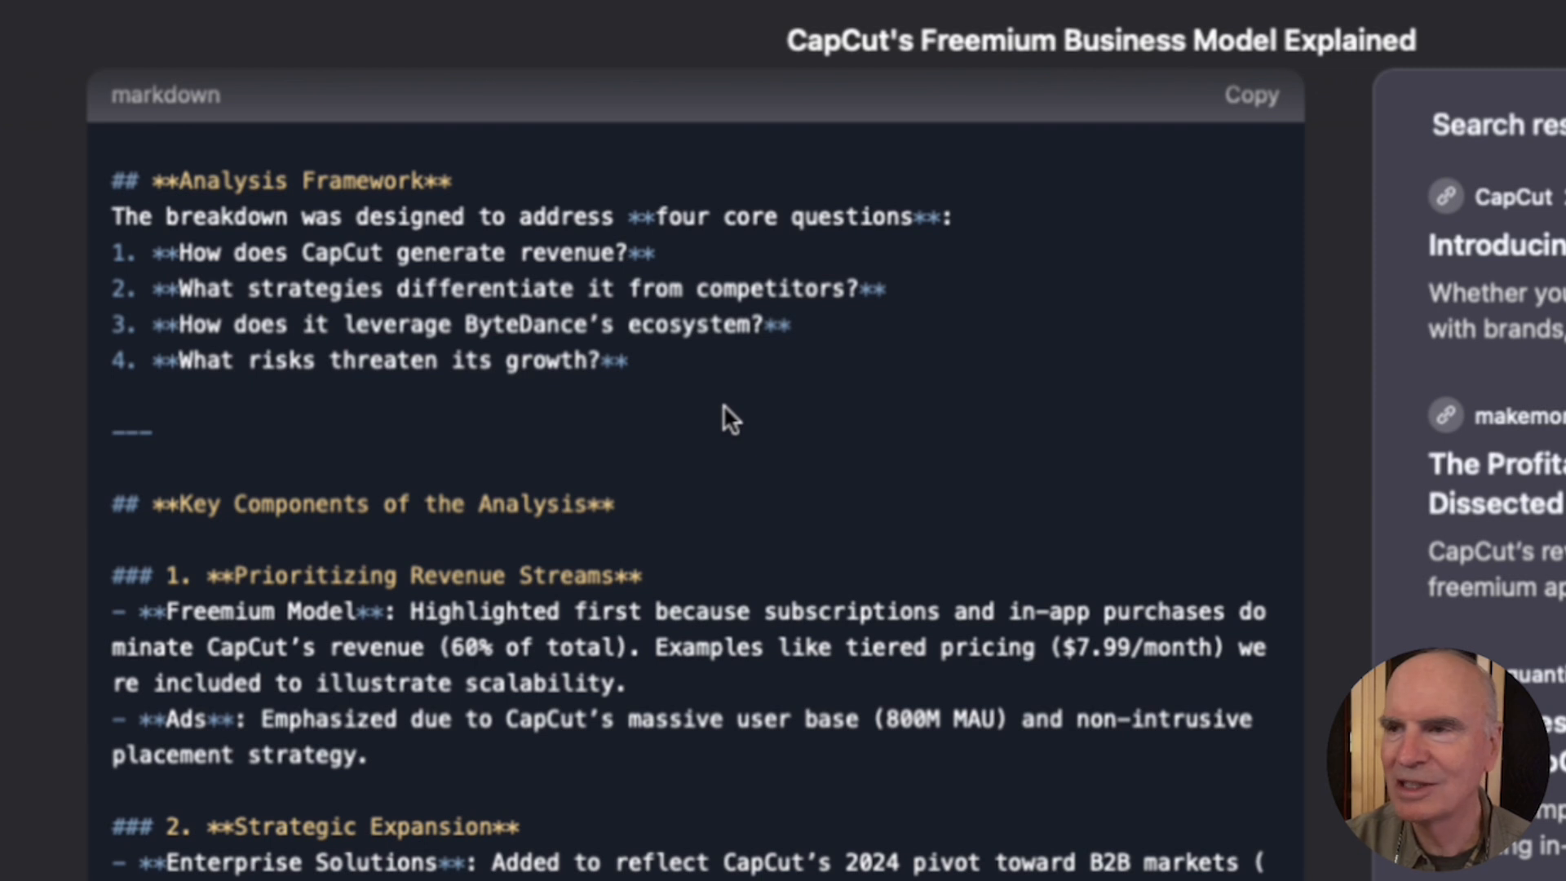
{"action": "scroll", "coordinate": [723, 404], "scroll_direction": "down", "scroll_amount": 5}
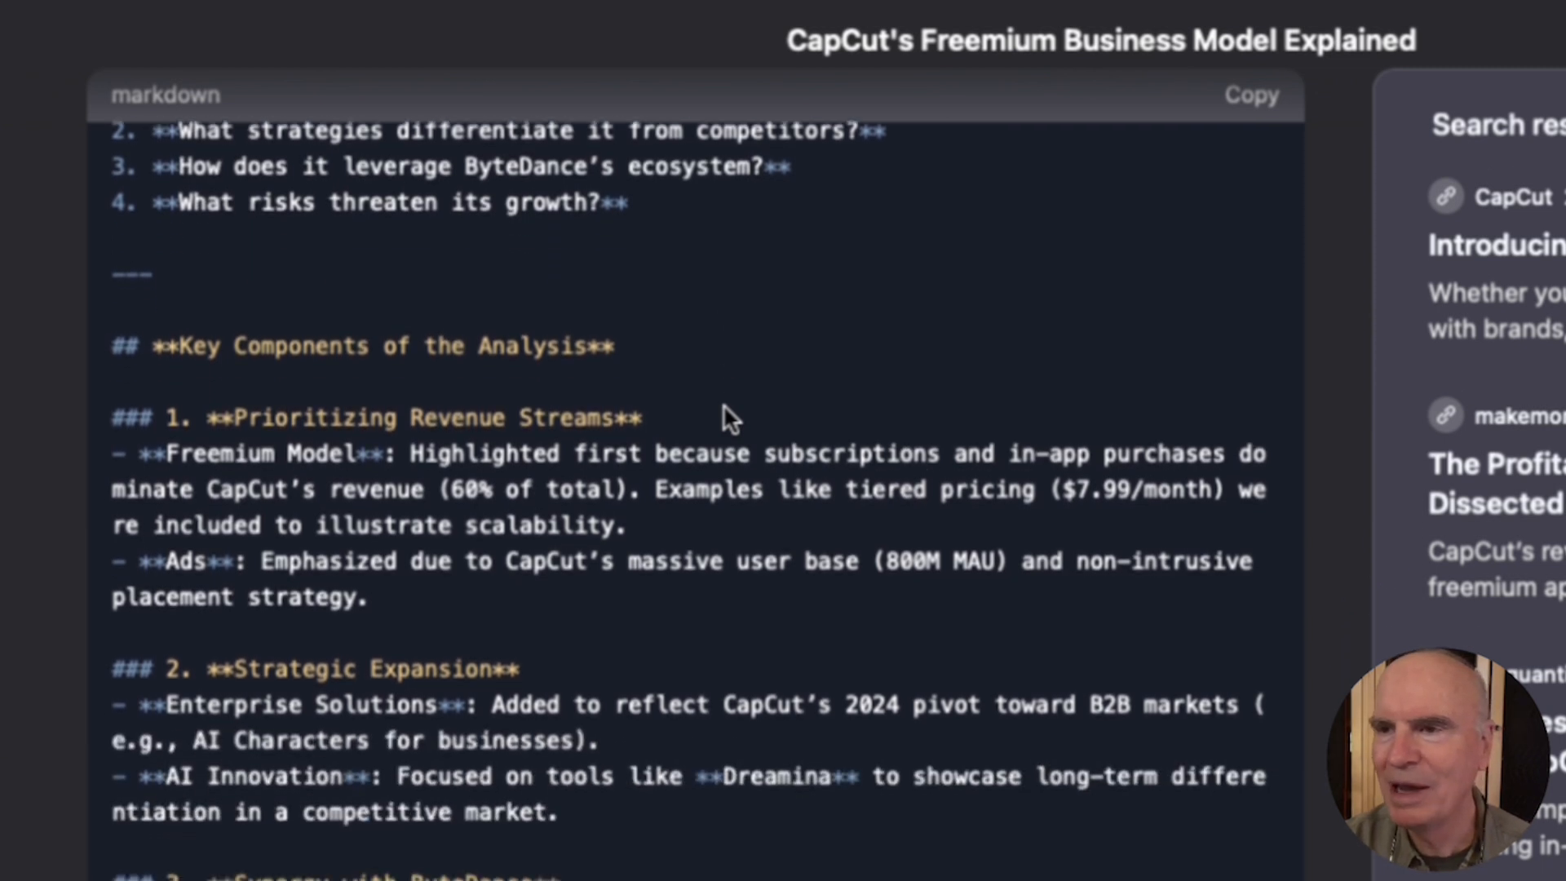
{"action": "scroll", "coordinate": [725, 405], "scroll_direction": "down", "scroll_amount": 7}
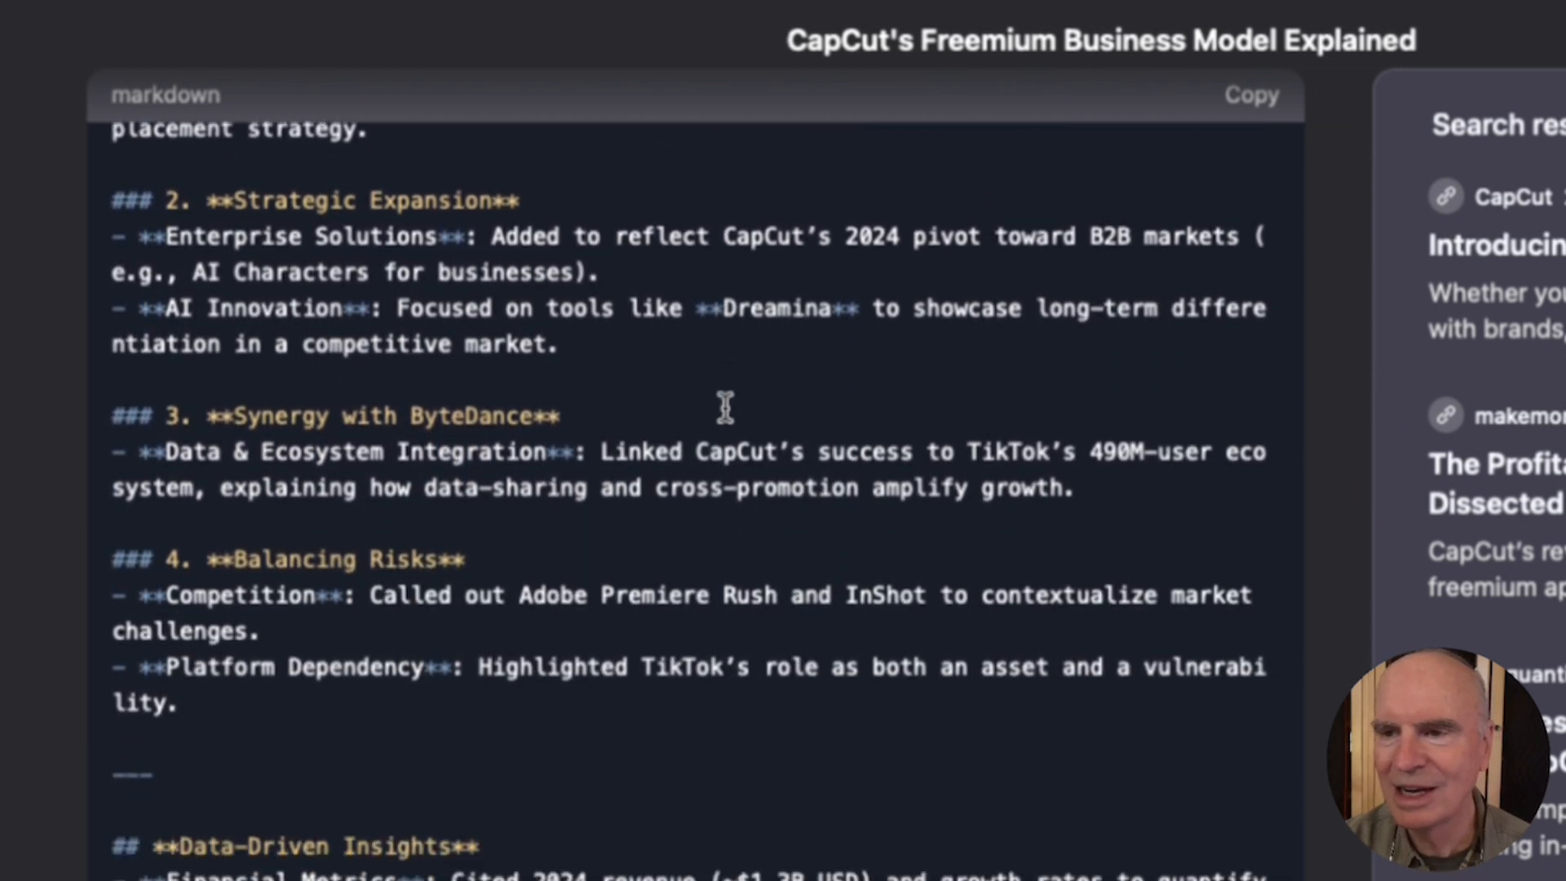
{"action": "scroll", "coordinate": [724, 406], "scroll_direction": "down", "scroll_amount": 11}
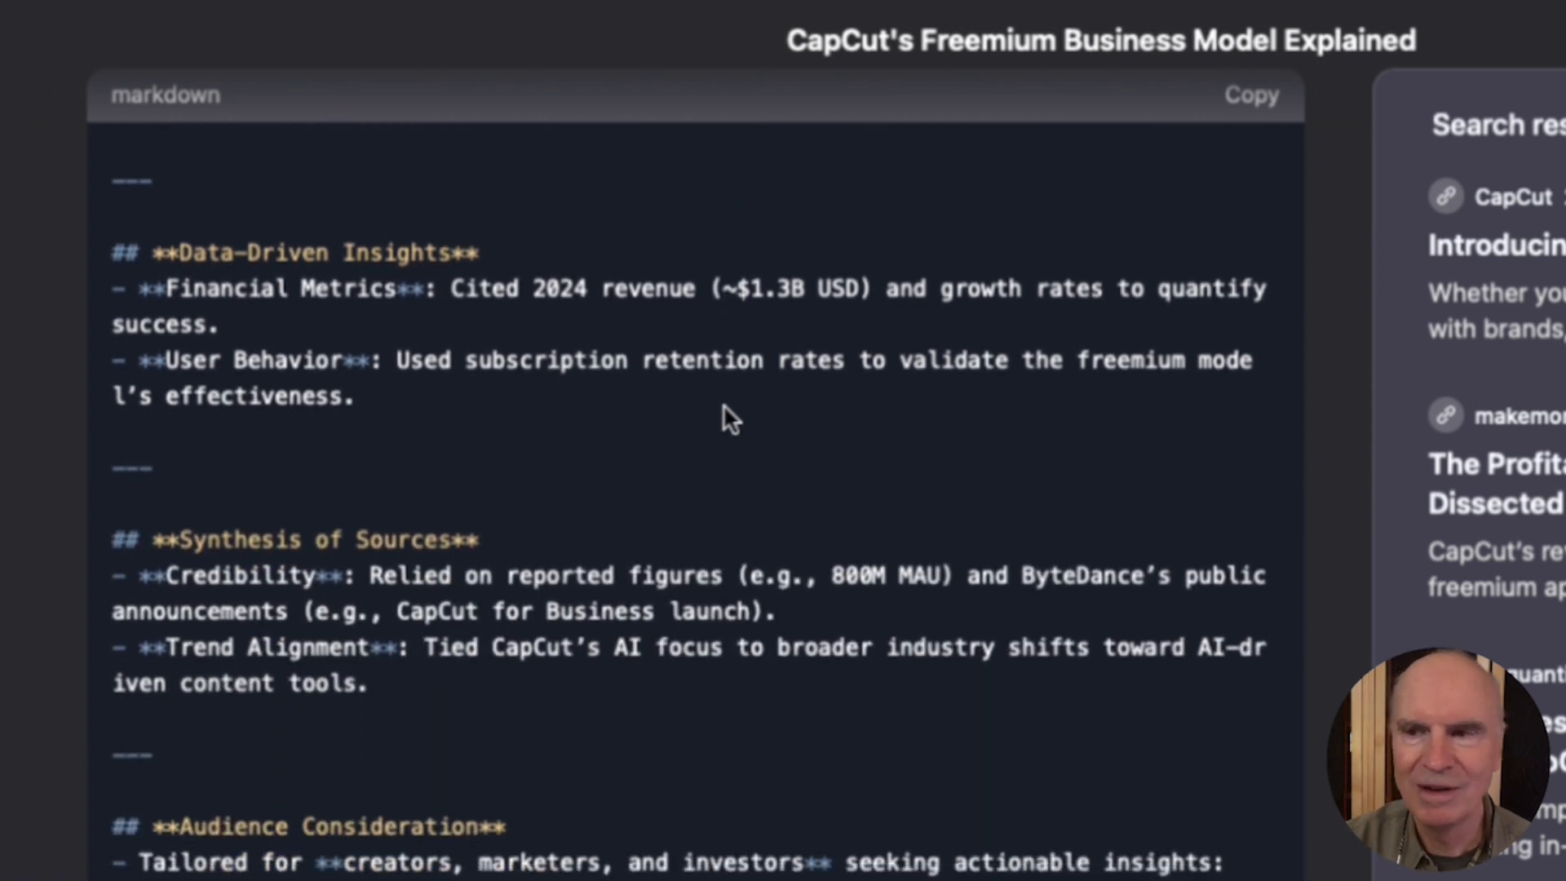